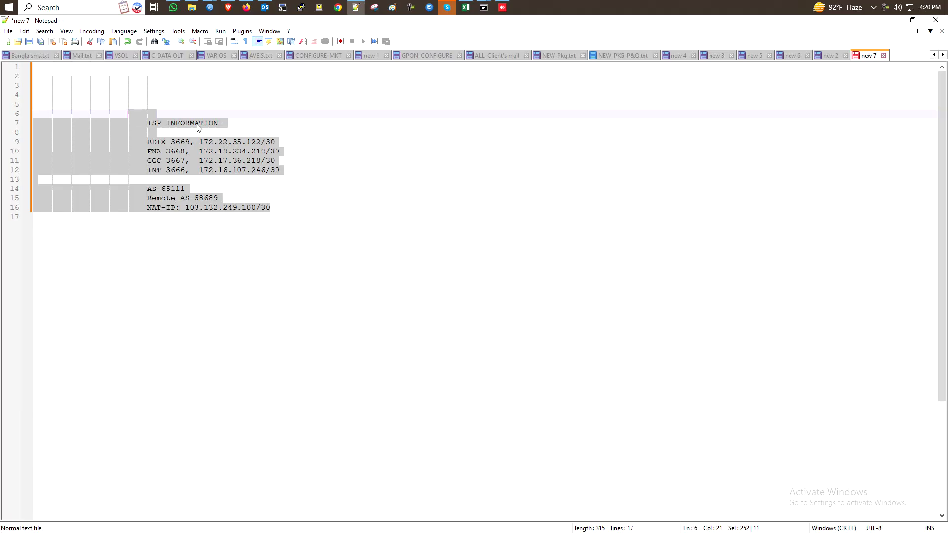
# Step: Review the ISP VLAN, IP address and AS details in the notes, and switch to WinBox
pyautogui.moveTo(148, 122); pyautogui.dragTo(367, 214)
pyautogui.click(372, 213)
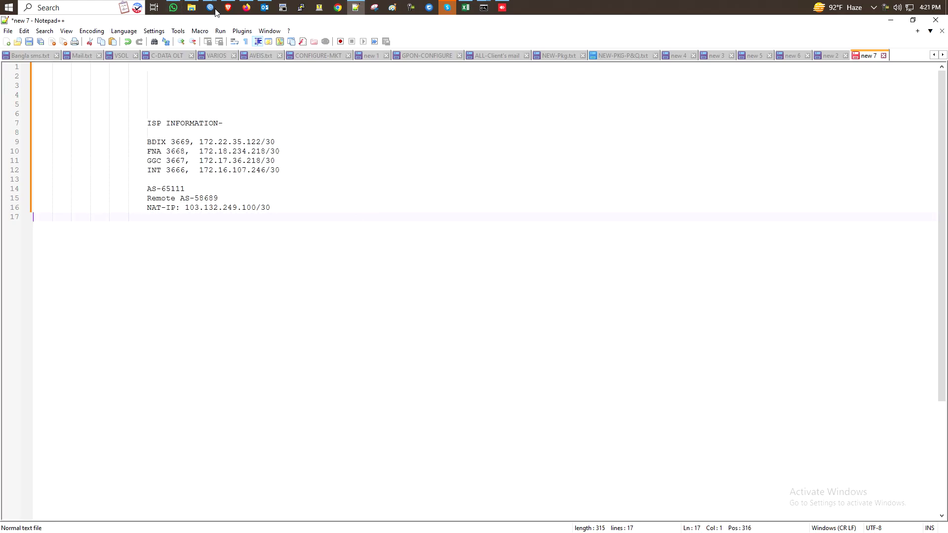
pyautogui.moveTo(210, 8)
pyautogui.click(337, 52)
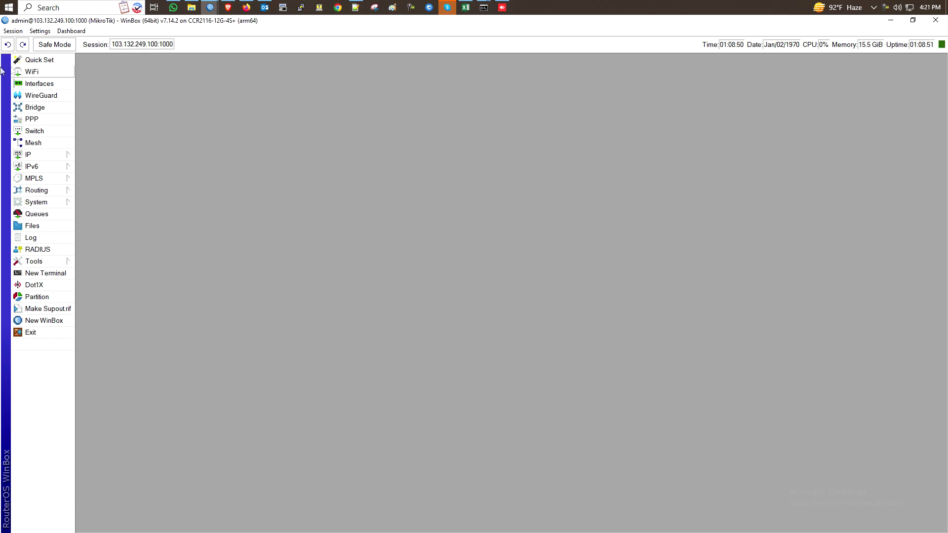
# Step: Create a VLAN interface named 1.INT-VLAN with VLAN ID 3666 on interface sfp-sfpplus1
pyautogui.click(36, 84)
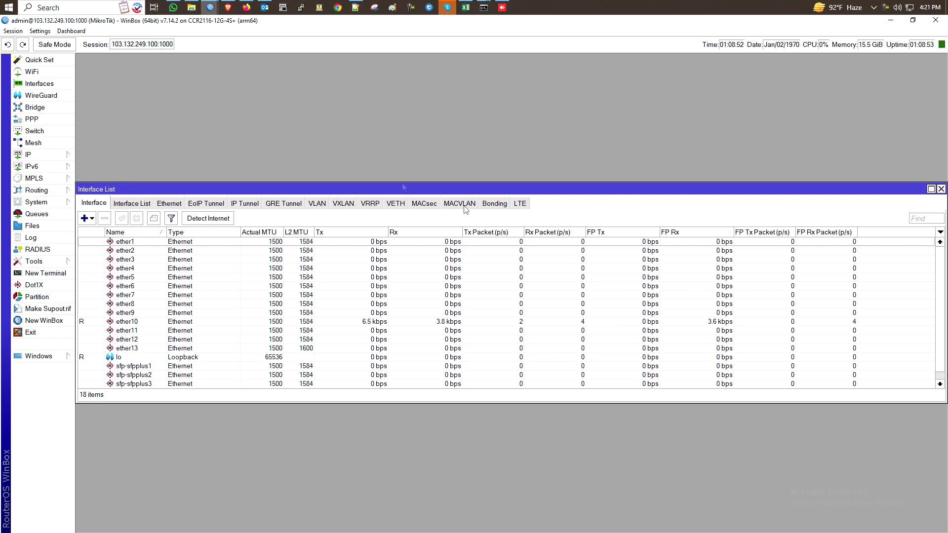
pyautogui.click(323, 205)
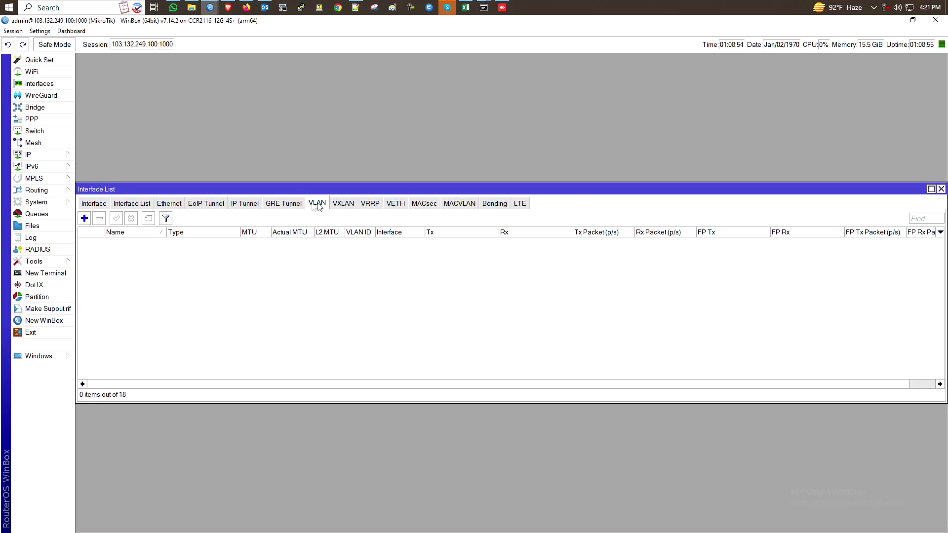
pyautogui.click(85, 219)
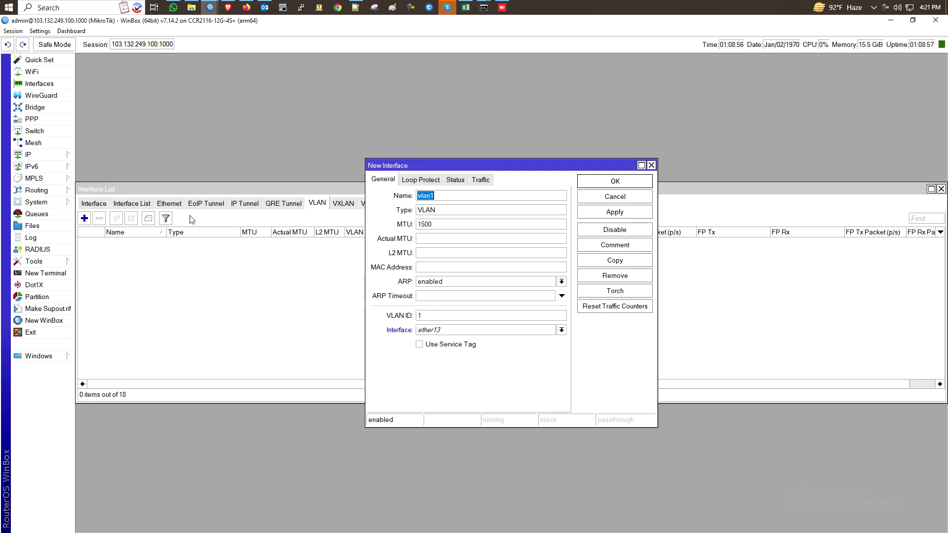
pyautogui.write('1.INT-VLAN')
pyautogui.doubleClick(446, 316)
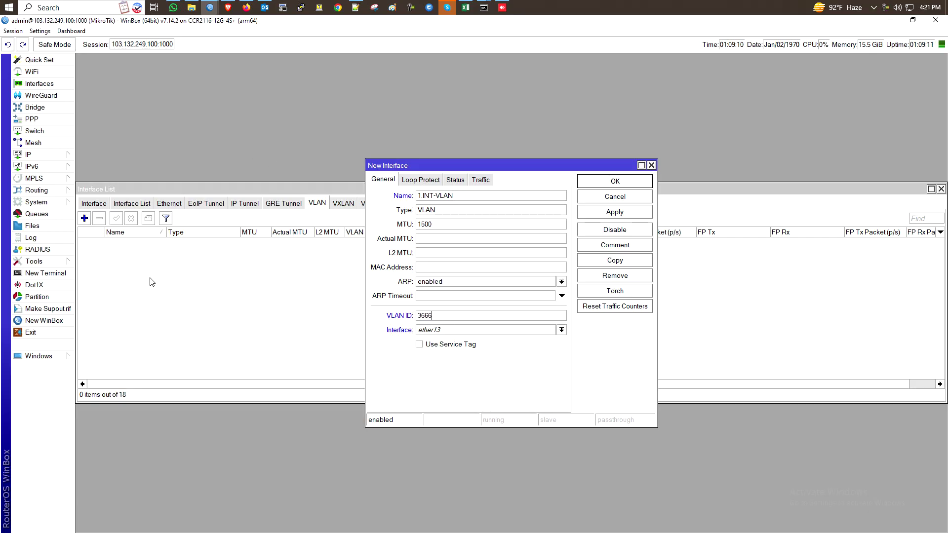
pyautogui.click(561, 330)
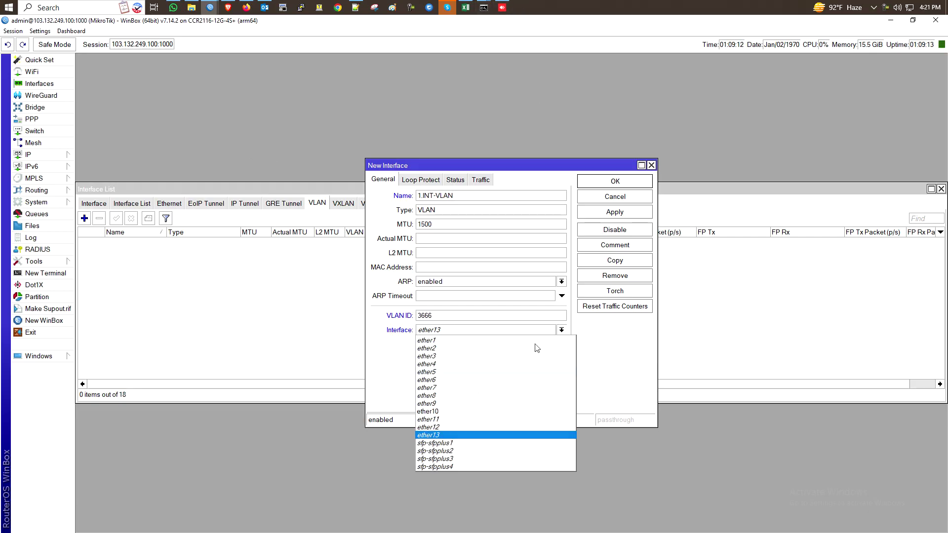
pyautogui.click(453, 443)
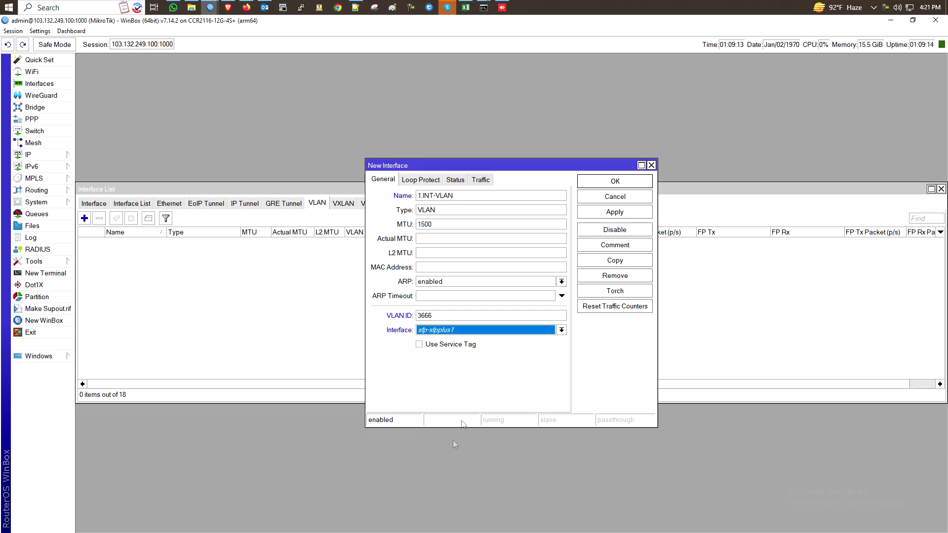
pyautogui.click(615, 182)
# Step: Rename the Ethernet interface sfp-sfpplus1 as sfp-sfpplus1-WAN
pyautogui.click(167, 204)
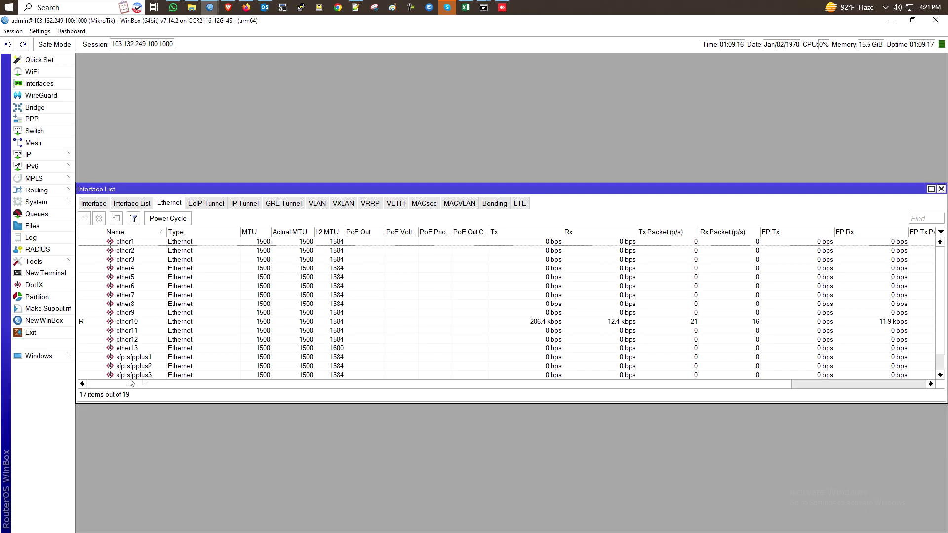
pyautogui.doubleClick(146, 358)
pyautogui.click(504, 131)
pyautogui.click(504, 131)
pyautogui.write('-sfpplus1-WAN')
pyautogui.click(598, 119)
pyautogui.click(317, 204)
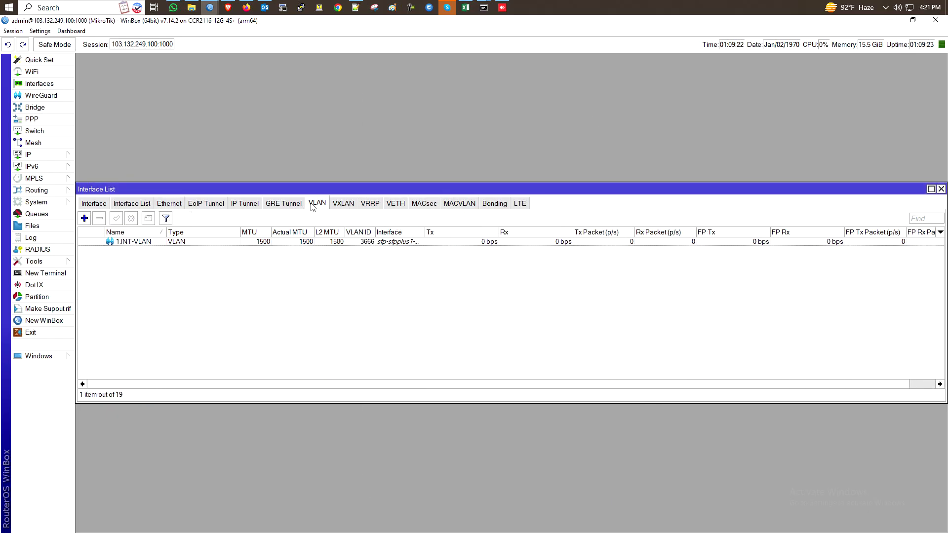
# Step: Turn off auto negotiation for the sfp-sfpplus1-WAN Ethernet interface
pyautogui.click(168, 203)
pyautogui.doubleClick(146, 359)
pyautogui.click(408, 114)
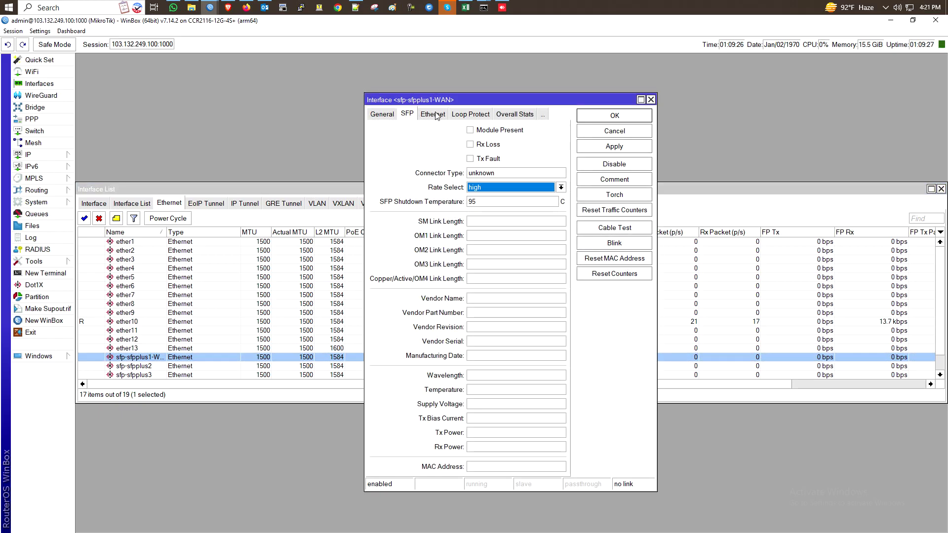
pyautogui.click(433, 115)
pyautogui.click(434, 164)
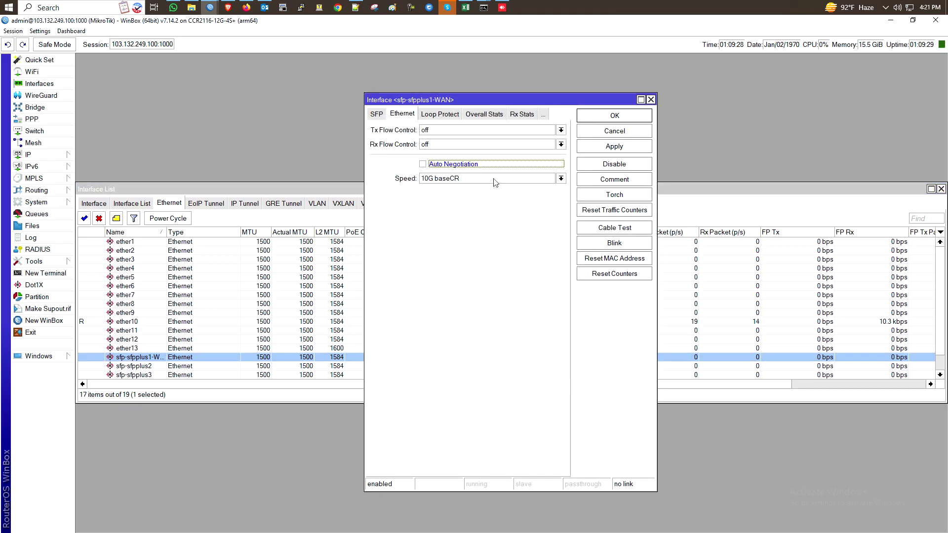
pyautogui.click(615, 116)
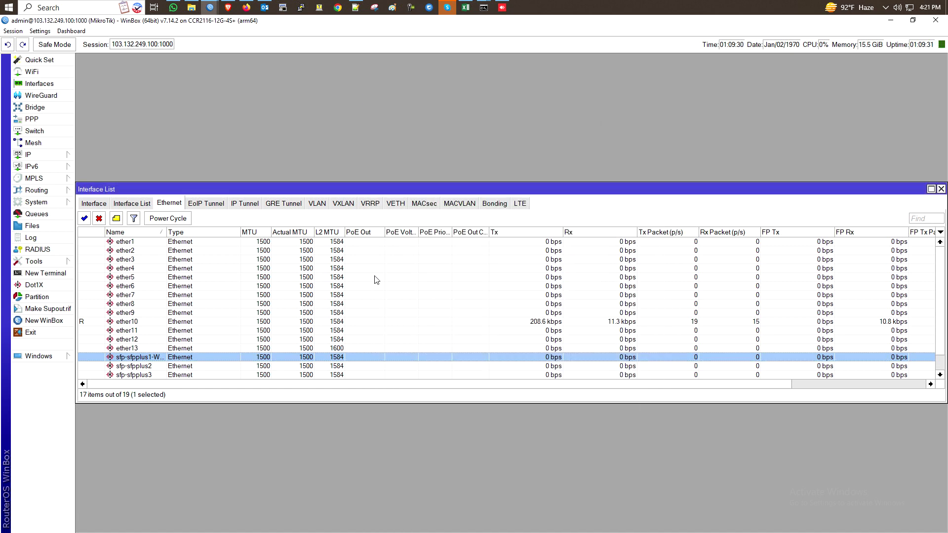
# Step: Copy 1.INT-VLAN to a new VLAN interface named 2.GGC-VLAN with VLAN ID 3667
pyautogui.click(317, 204)
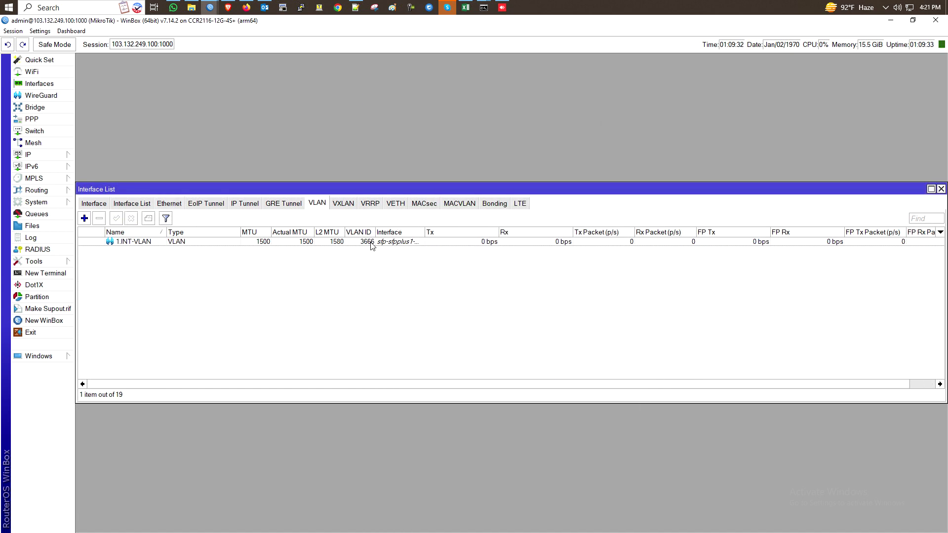
pyautogui.doubleClick(372, 245)
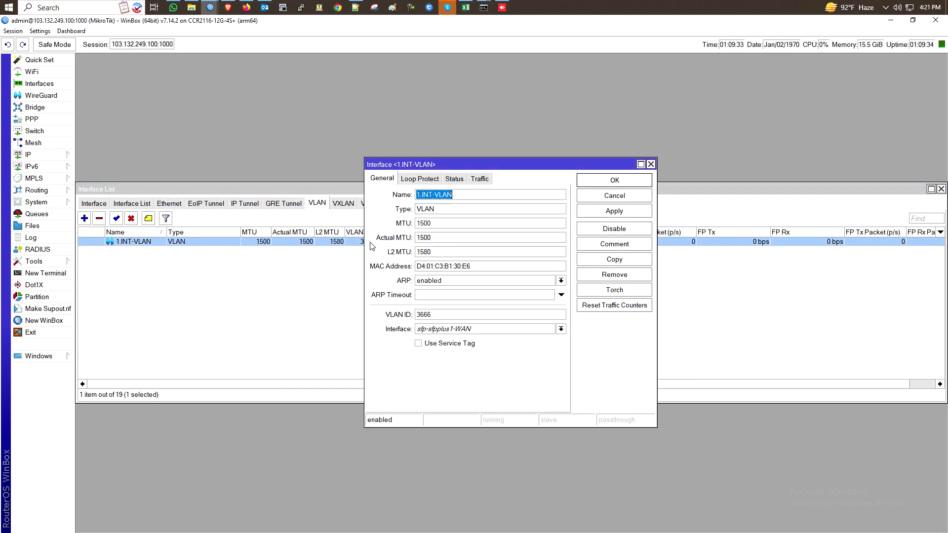
pyautogui.click(619, 262)
pyautogui.write('2.GGC-VLAN')
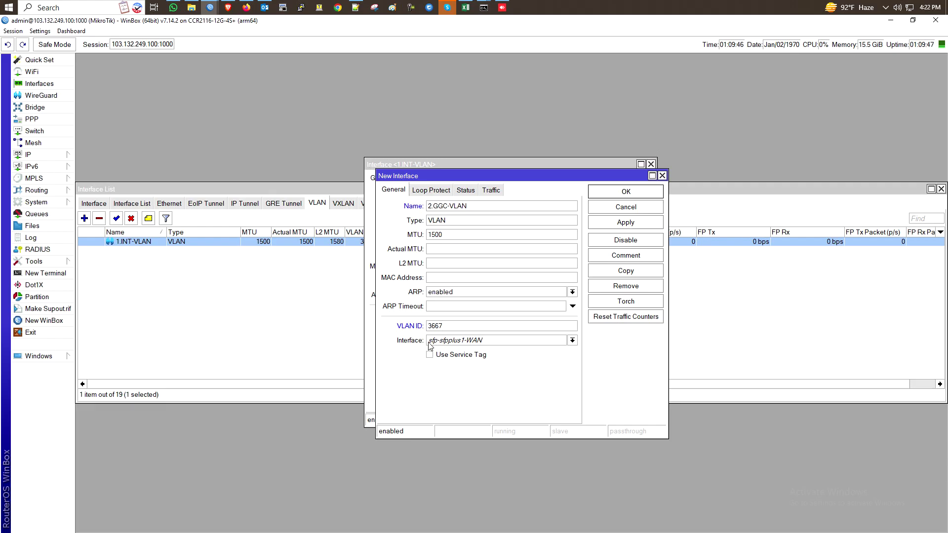
pyautogui.click(624, 223)
# Step: Copy 2.GGC-VLAN to a new VLAN interface named 3.FNA-VLAN with VLAN ID 3668
pyautogui.click(630, 271)
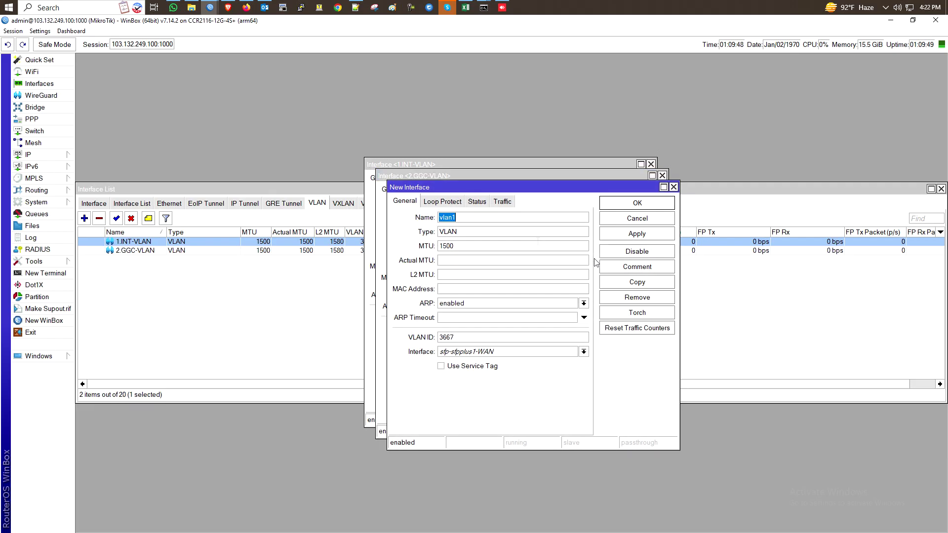
pyautogui.write('3.FNA-VLAN')
pyautogui.click(638, 235)
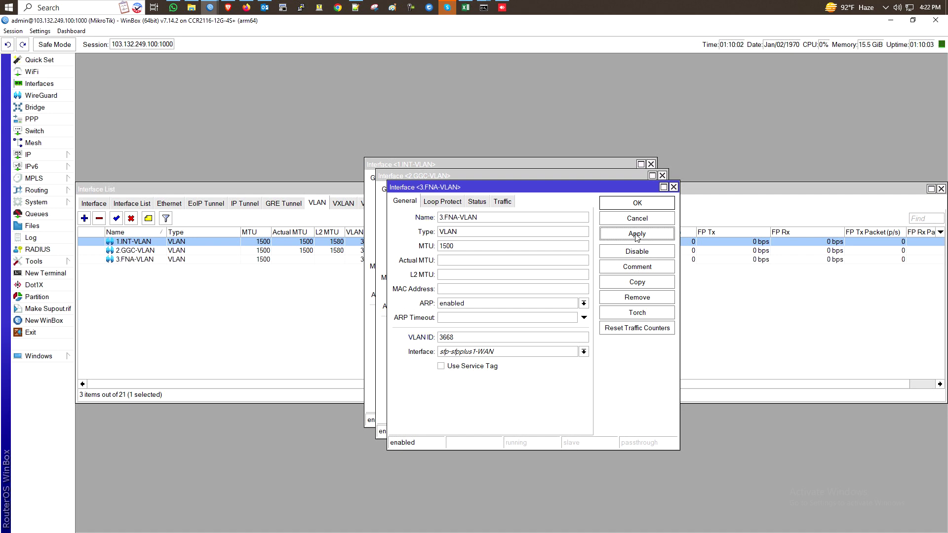
# Step: Copy 3.FNA-VLAN to a new VLAN interface named 4.BDIX-VLAN with VLAN ID 3669, and close all interface windows
pyautogui.click(637, 283)
pyautogui.write('4.BDIX-')
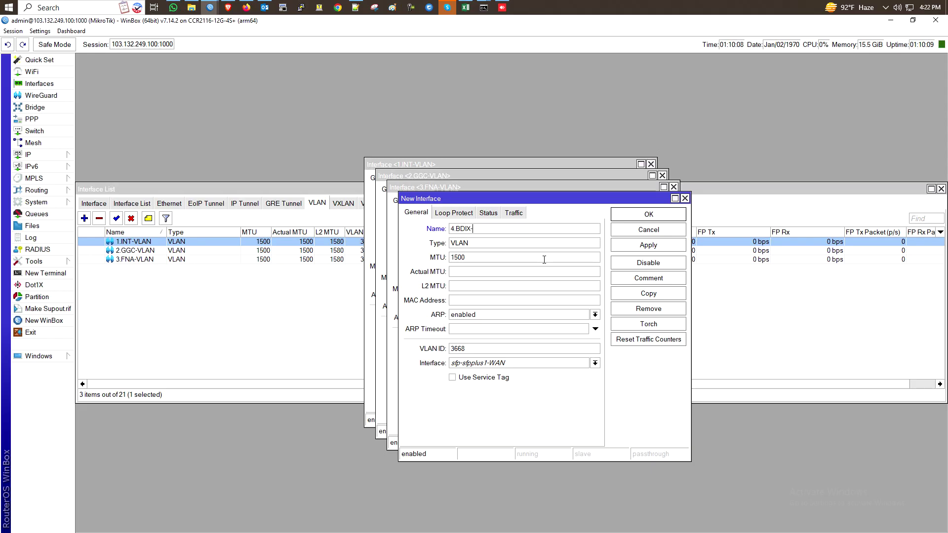
pyautogui.click(484, 348)
pyautogui.write('3669')
pyautogui.click(649, 245)
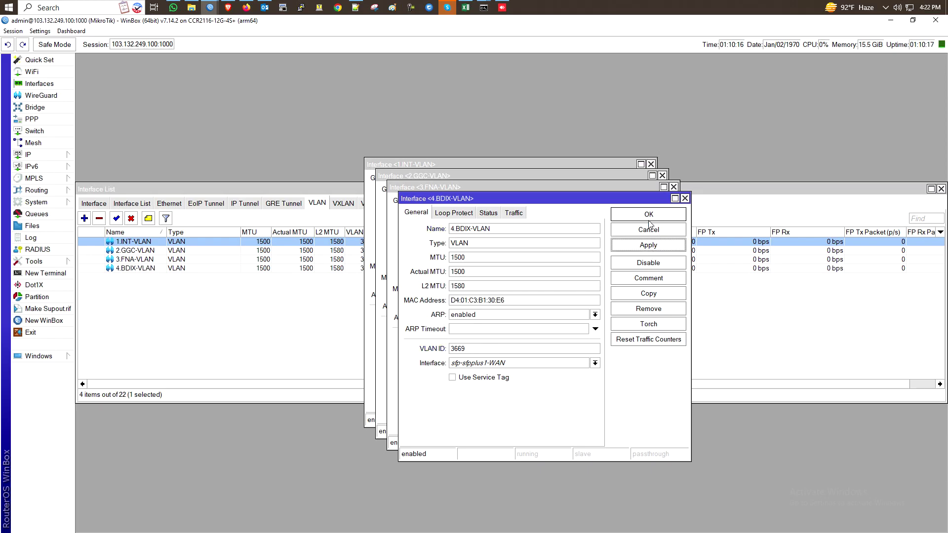
pyautogui.click(649, 215)
pyautogui.click(642, 203)
pyautogui.click(640, 194)
pyautogui.click(624, 184)
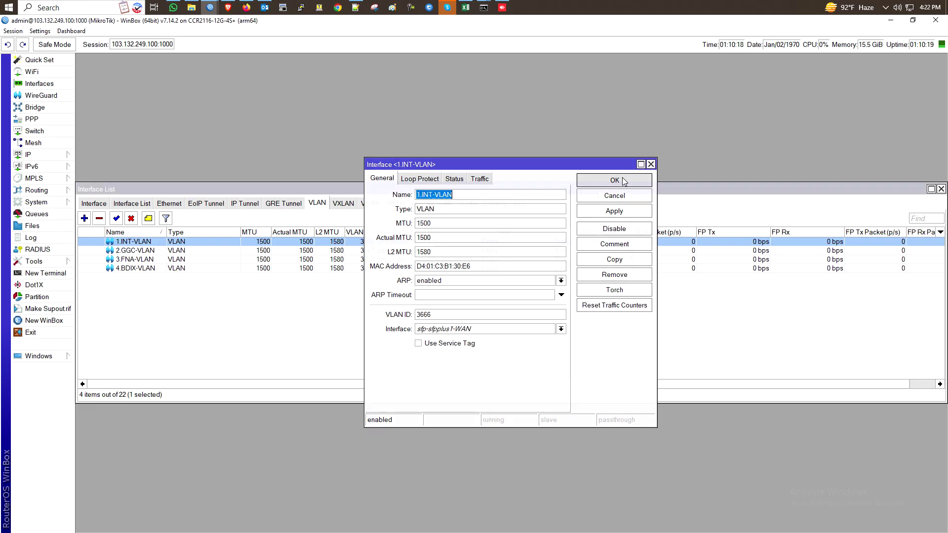
# Step: Fit the Interface column of the VLAN list to its contents and check the ISP details in the Notepad++ notes
pyautogui.doubleClick(425, 232)
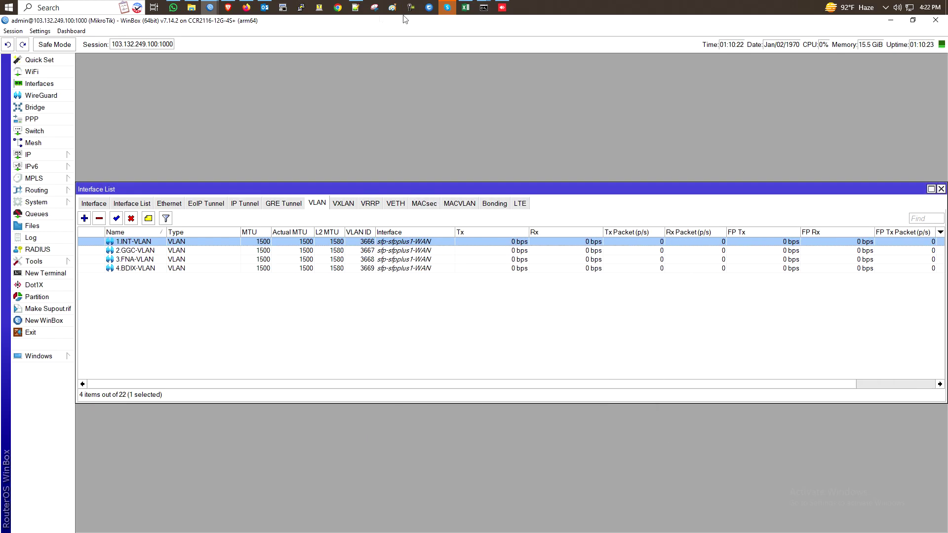
pyautogui.click(356, 7)
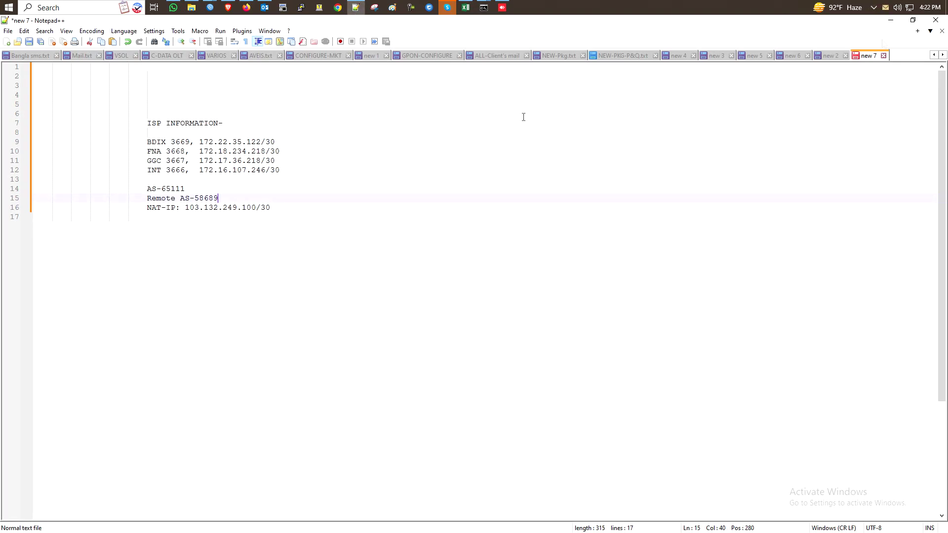
pyautogui.click(891, 20)
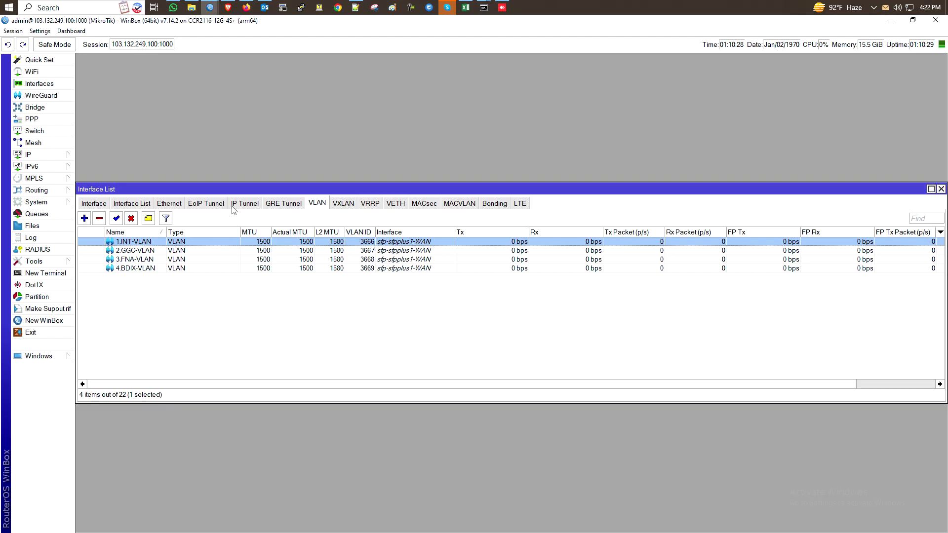
pyautogui.click(45, 122)
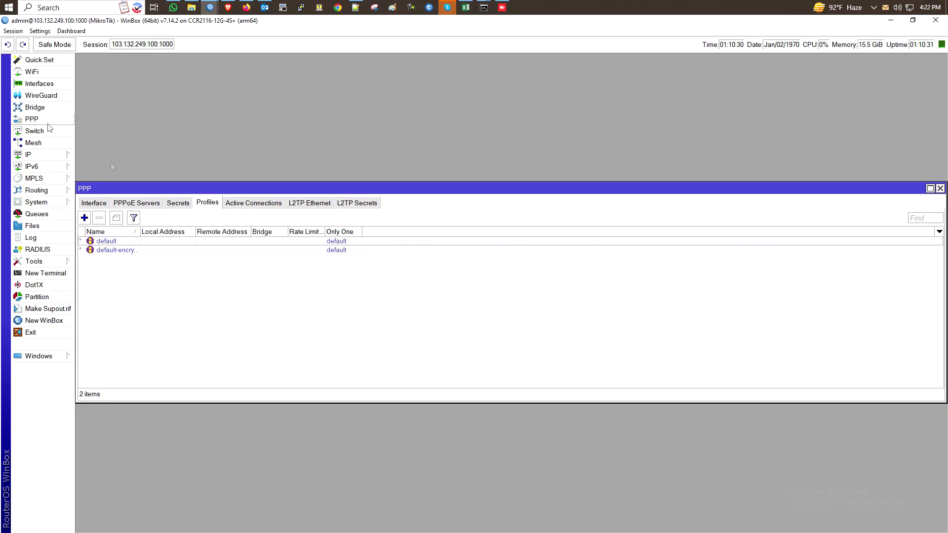
pyautogui.click(92, 206)
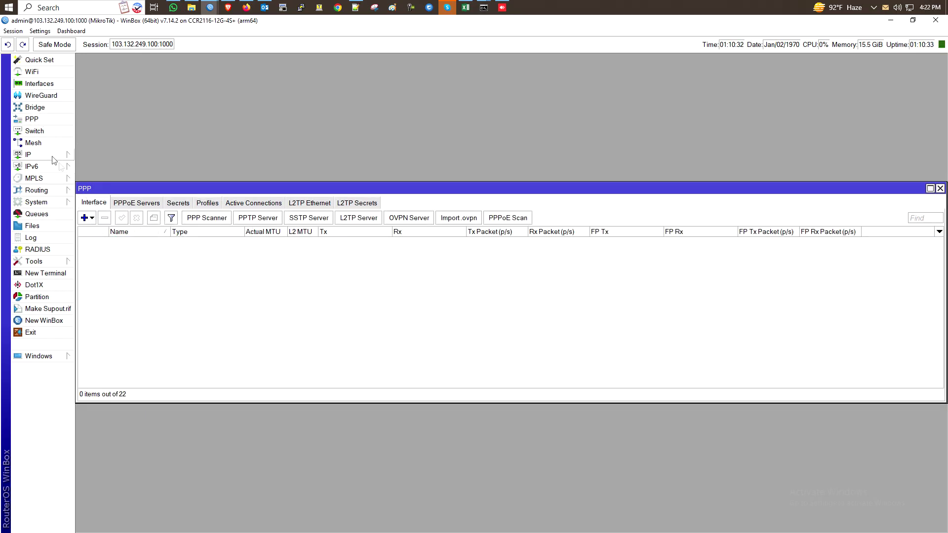
pyautogui.click(939, 189)
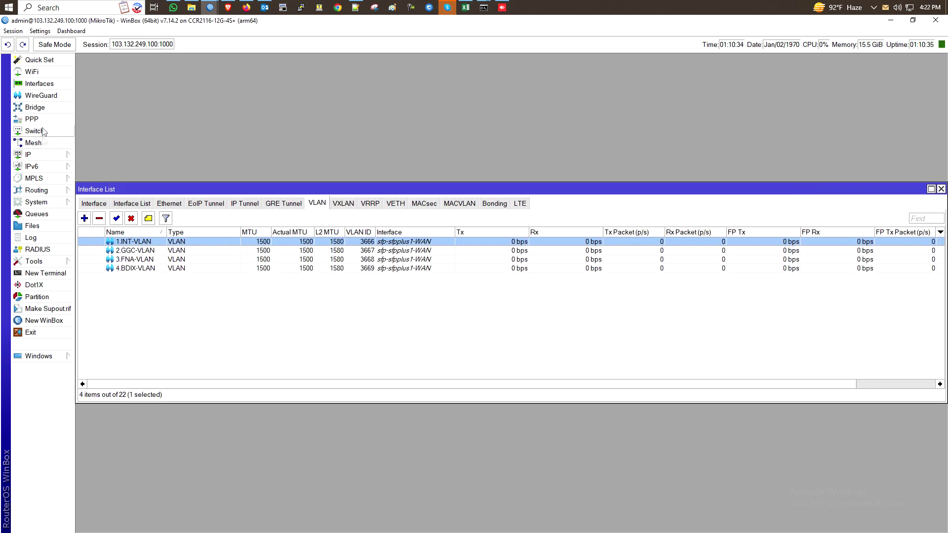
# Step: Create a bridge interface named LOOPBACK-NAT and close the bridge list
pyautogui.click(37, 109)
pyautogui.click(89, 218)
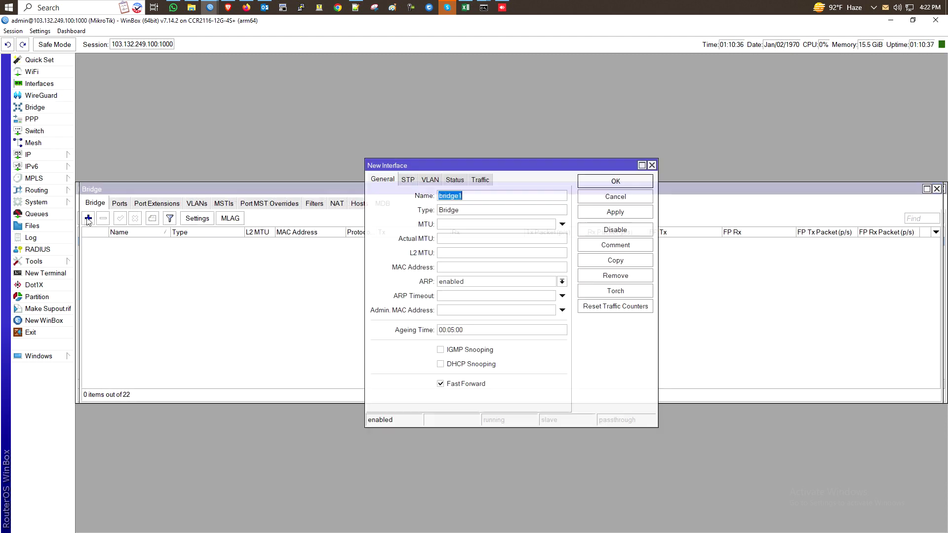
pyautogui.write('LOOPBACK-NAT')
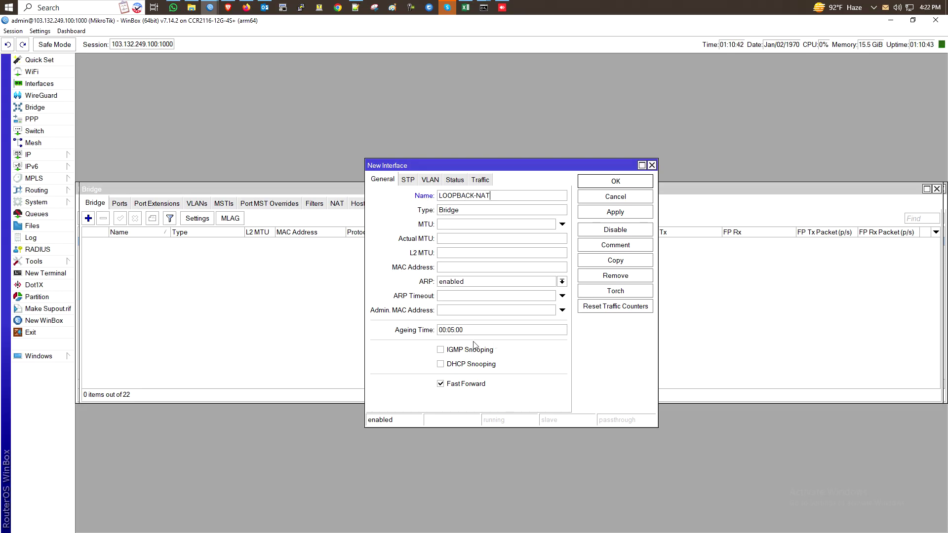
pyautogui.click(615, 182)
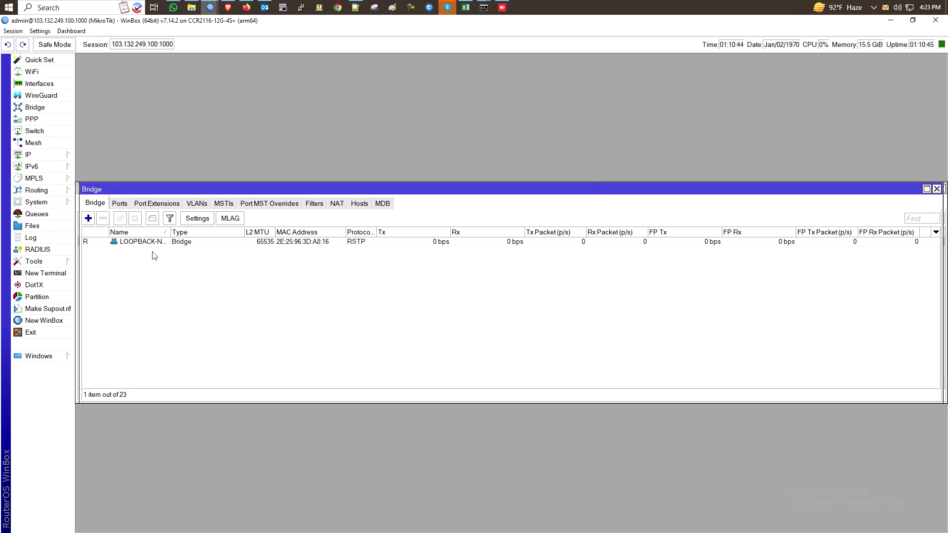
pyautogui.press('Escape')
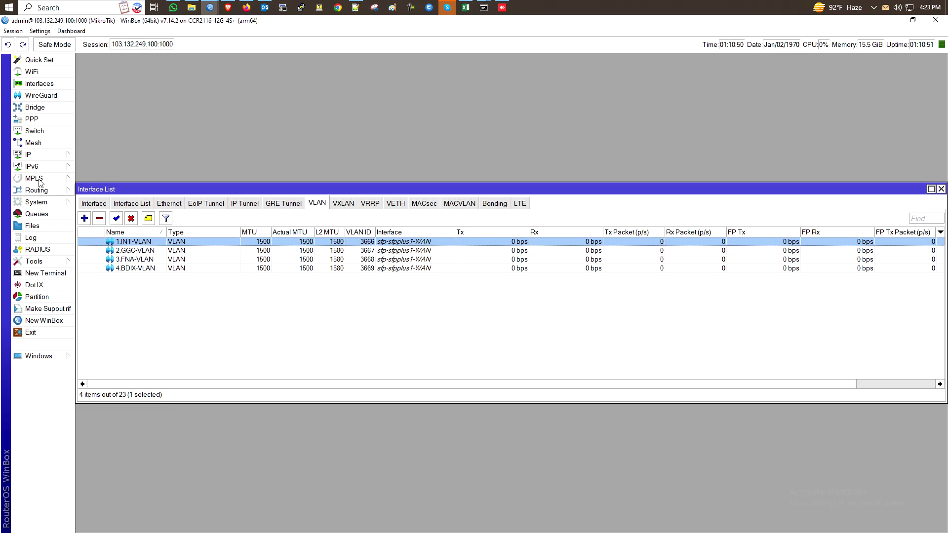
# Step: Add a new IP address for interface 1.INT-VLAN using the INT address 172.16.107.246/30 from the Notepad++ ISP notes, and apply it
pyautogui.click(52, 155)
pyautogui.click(108, 168)
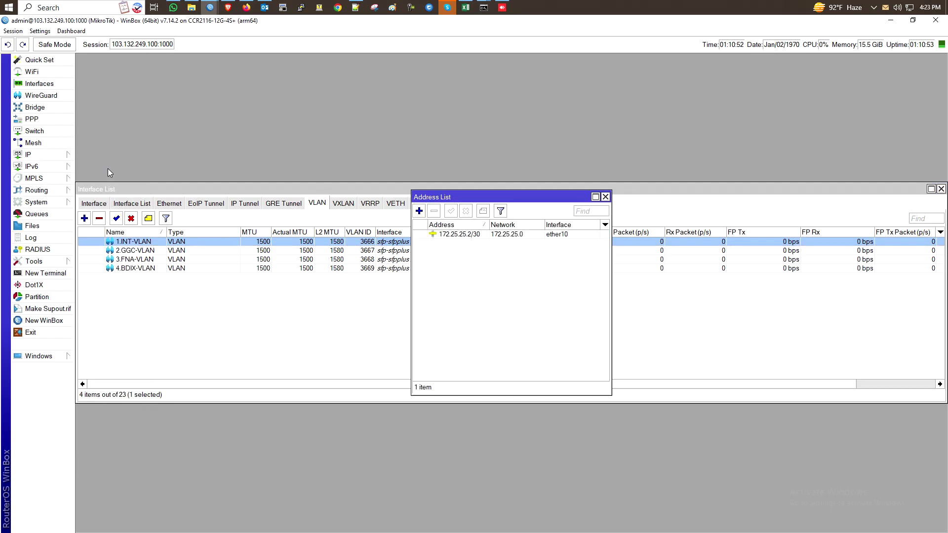
pyautogui.click(540, 239)
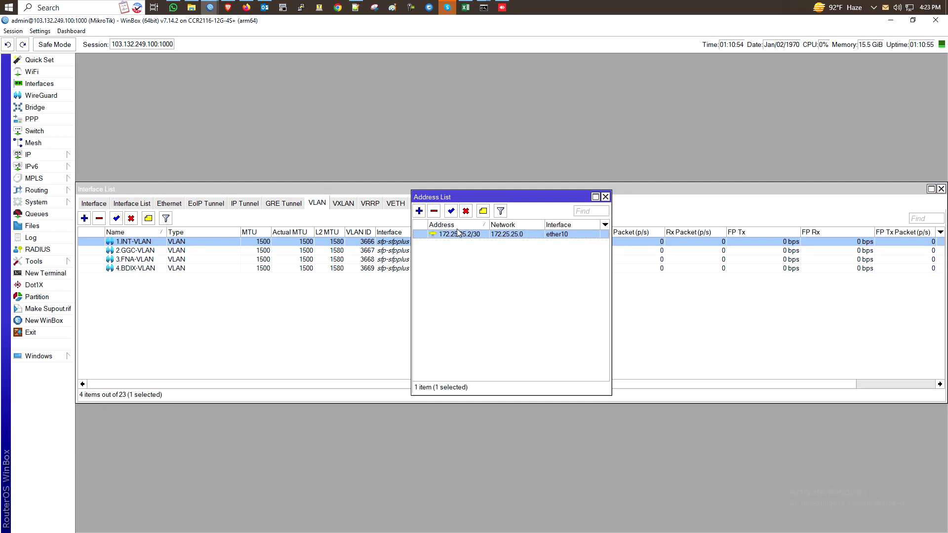
pyautogui.click(419, 211)
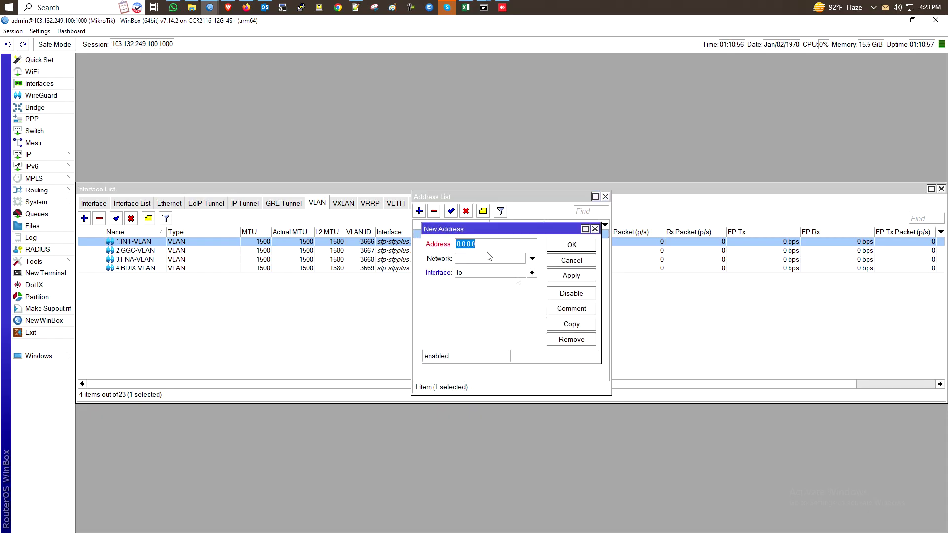
pyautogui.click(532, 273)
pyautogui.click(513, 283)
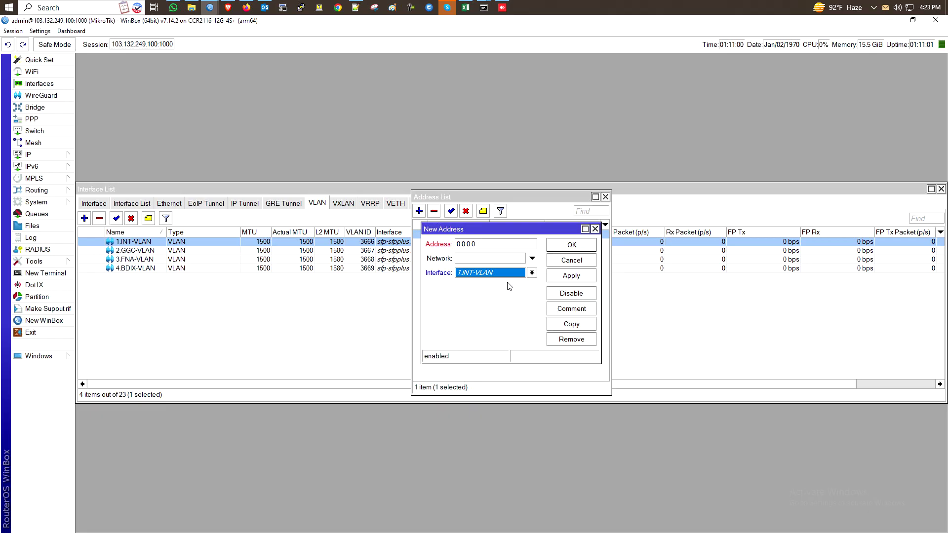
pyautogui.click(356, 7)
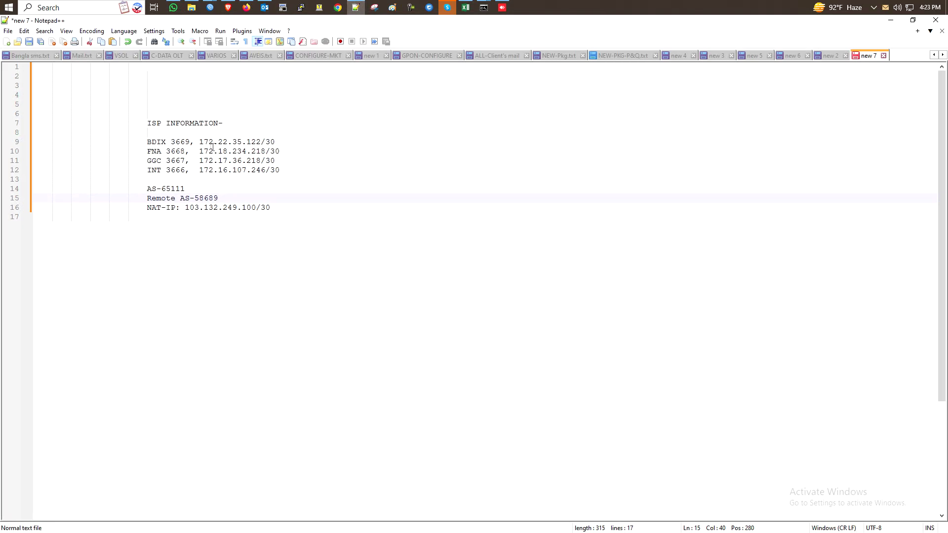
pyautogui.moveTo(200, 143); pyautogui.dragTo(281, 171)
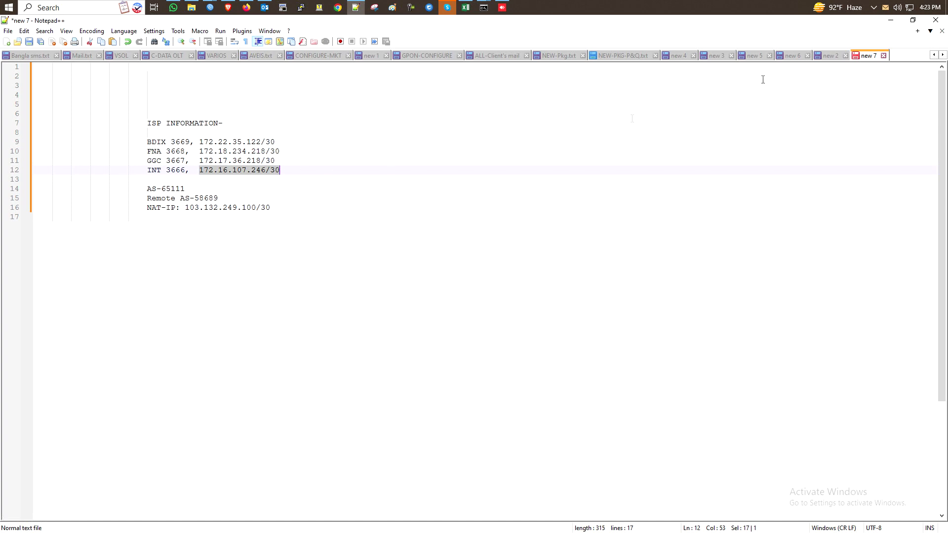
pyautogui.click(890, 20)
pyautogui.write('172.16.107.246/30')
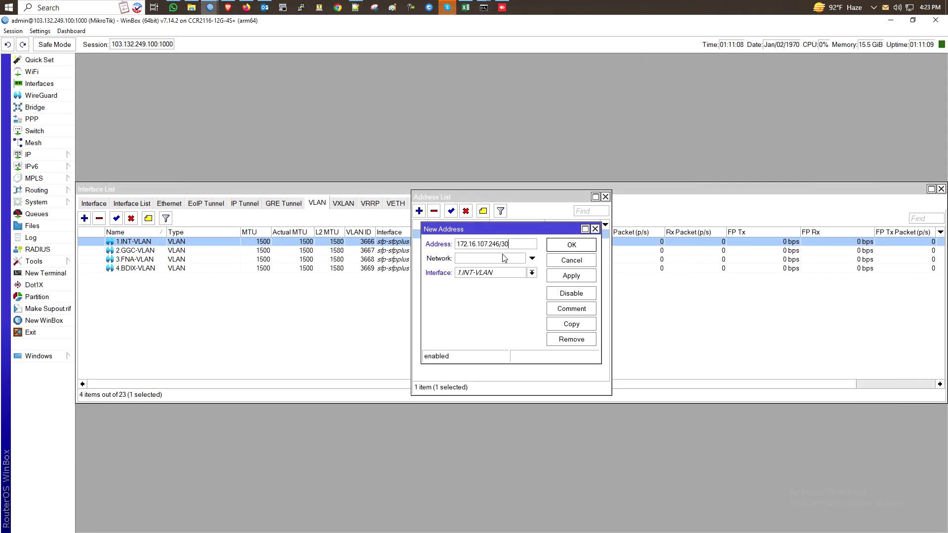
pyautogui.click(577, 276)
# Step: Copy the 1.INT-VLAN address entry to a new one for 2.GGC-VLAN with the GGC address 172.17.36.218/30 from the Notepad++ notes
pyautogui.click(583, 327)
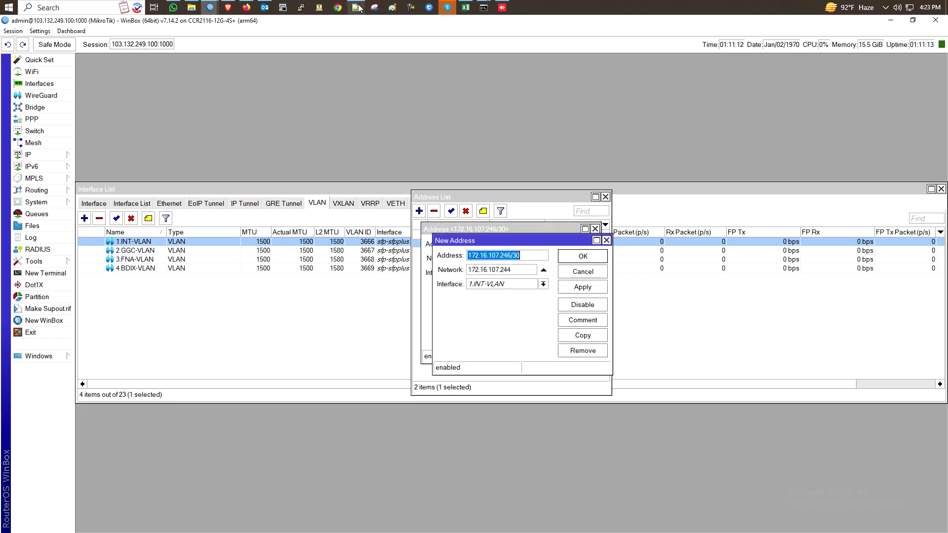
pyautogui.click(357, 7)
pyautogui.moveTo(200, 160); pyautogui.dragTo(275, 160)
pyautogui.hotkey('ctrl', 'c')
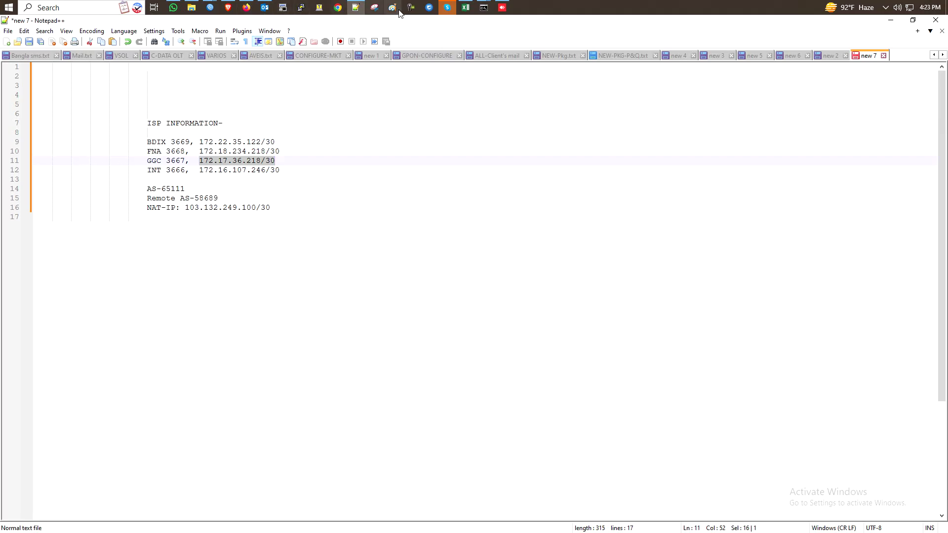
pyautogui.moveTo(209, 8)
pyautogui.click(321, 61)
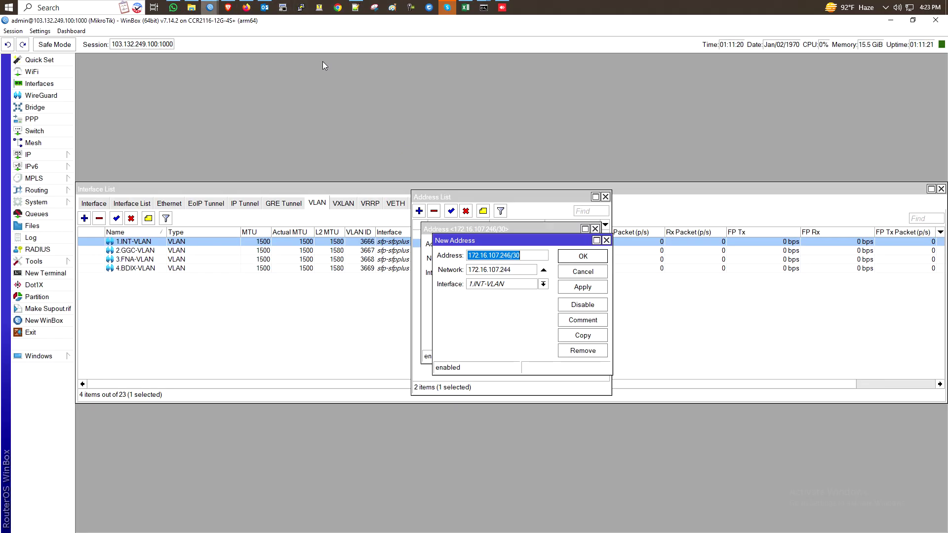
pyautogui.hotkey('ctrl', 'v')
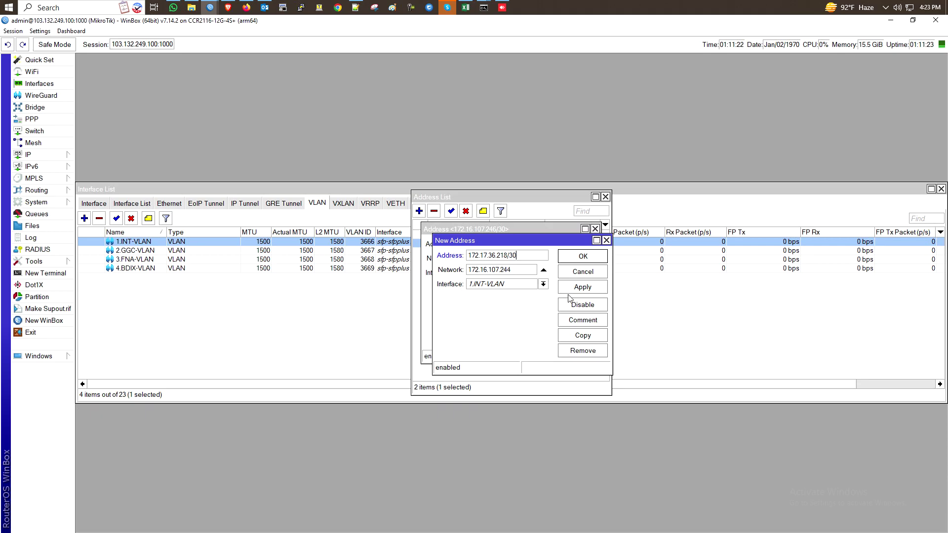
pyautogui.click(529, 285)
pyautogui.click(512, 302)
pyautogui.click(591, 289)
# Step: Copy the 2.GGC-VLAN address entry to one for 3.FNA-VLAN with 172.18.234.218/30 from the Notepad++ notes, and close both entries
pyautogui.click(585, 338)
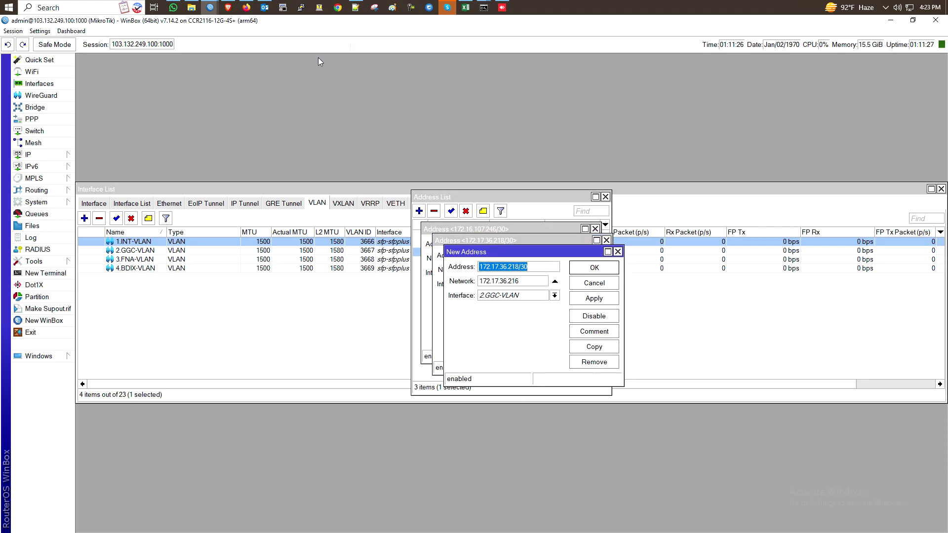
pyautogui.click(356, 7)
pyautogui.moveTo(200, 152); pyautogui.dragTo(281, 151)
pyautogui.hotkey('ctrl', 'c')
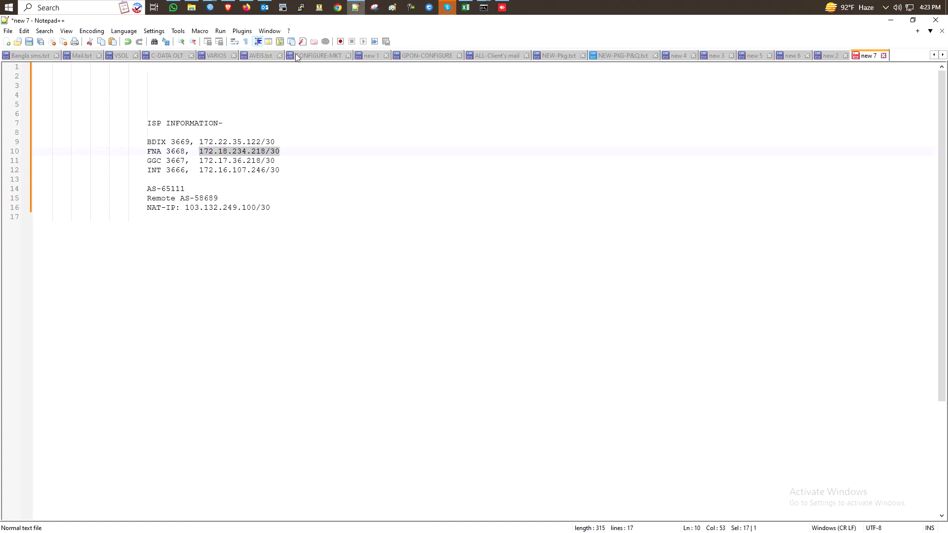
pyautogui.moveTo(211, 11)
pyautogui.click(318, 55)
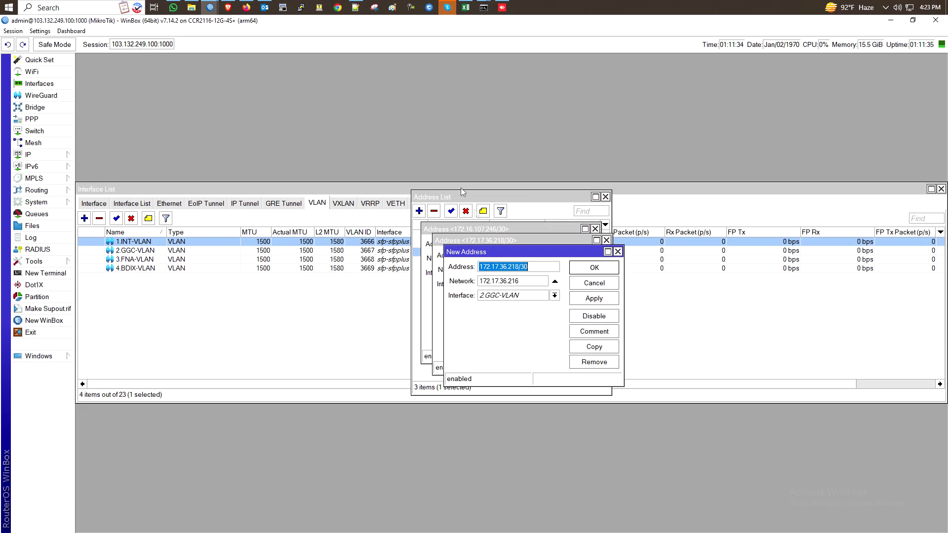
pyautogui.hotkey('ctrl', 'v')
pyautogui.click(554, 295)
pyautogui.click(514, 321)
pyautogui.click(594, 298)
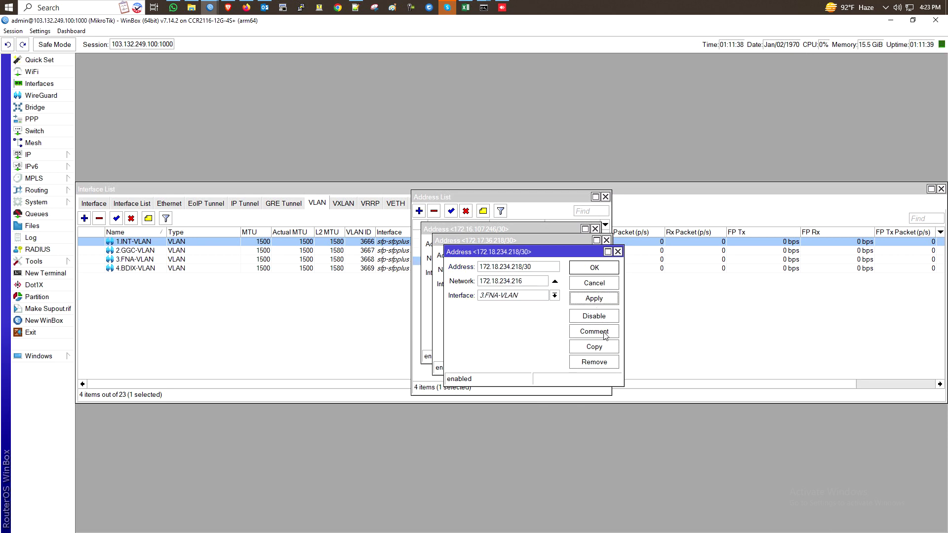
pyautogui.click(594, 268)
pyautogui.click(583, 256)
# Step: Copy the 1.INT-VLAN address entry to one for 4.BDIX-VLAN with 172.22.35.122/30 from the Notepad++ notes, and close the entries
pyautogui.click(572, 323)
pyautogui.click(356, 7)
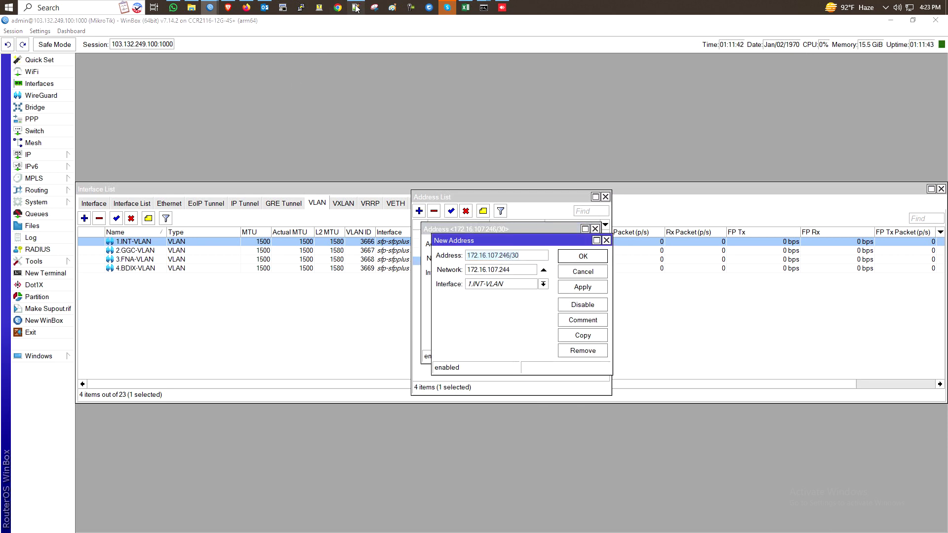
pyautogui.moveTo(200, 143); pyautogui.dragTo(272, 143)
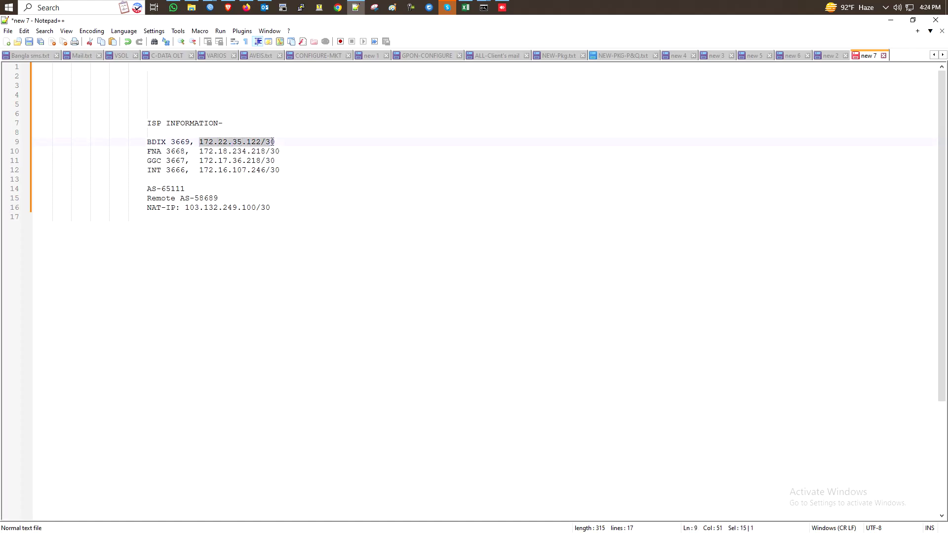
pyautogui.click(890, 20)
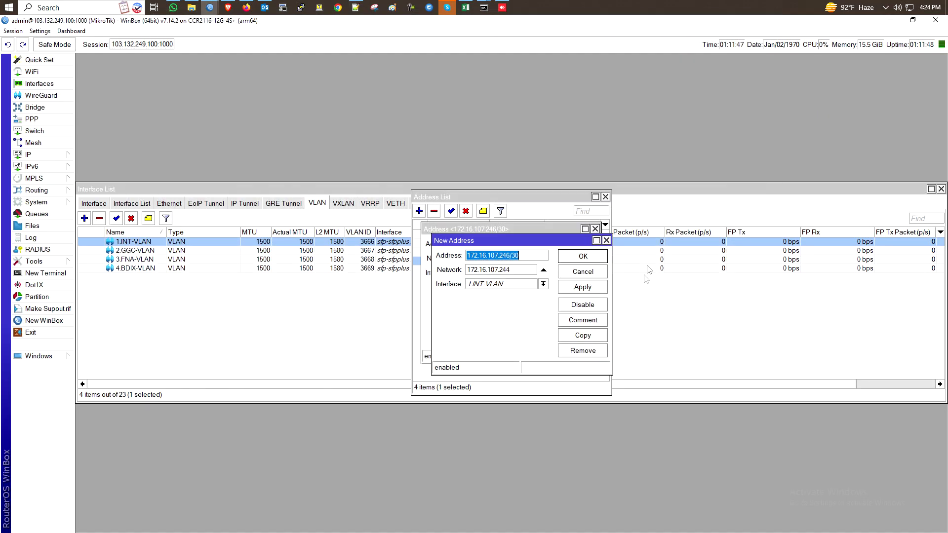
pyautogui.write('172.22.35.122/30')
pyautogui.click(543, 284)
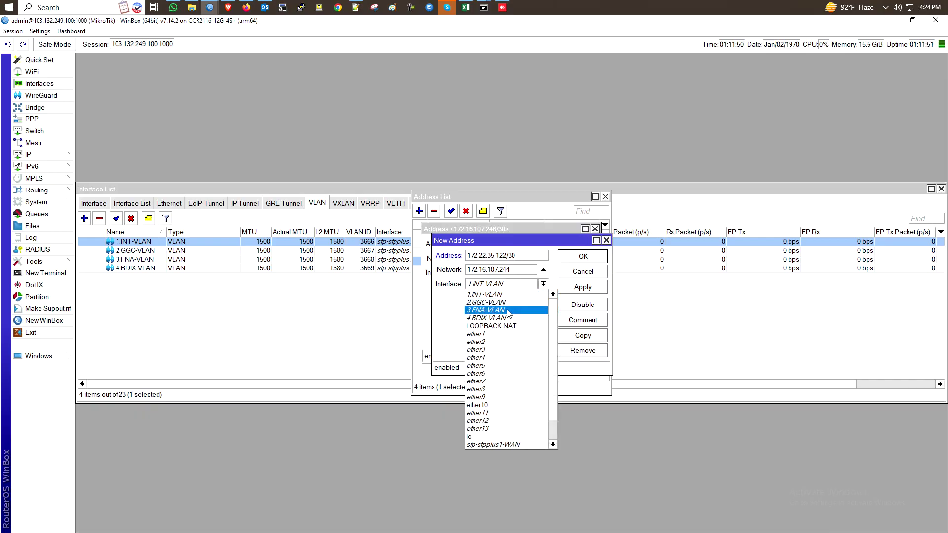
pyautogui.click(505, 318)
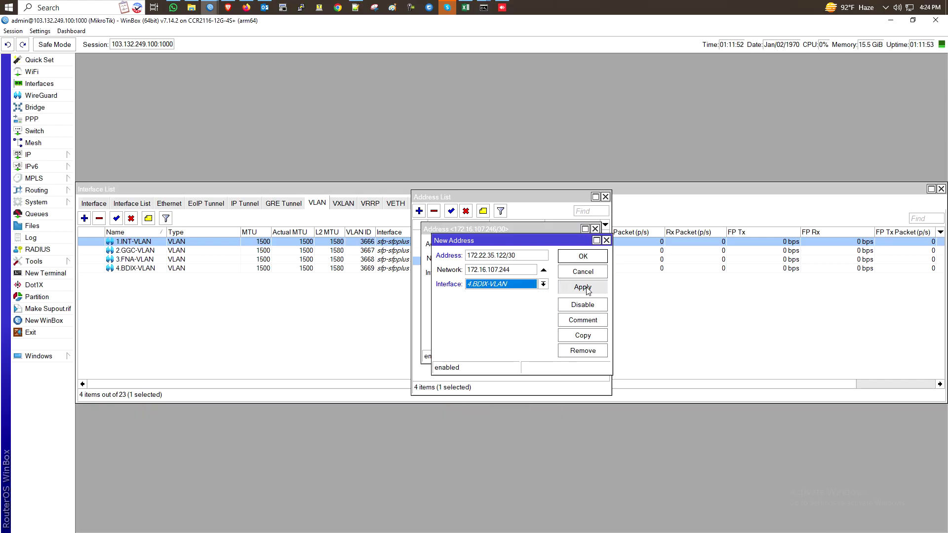
pyautogui.click(588, 289)
pyautogui.click(585, 257)
pyautogui.click(575, 245)
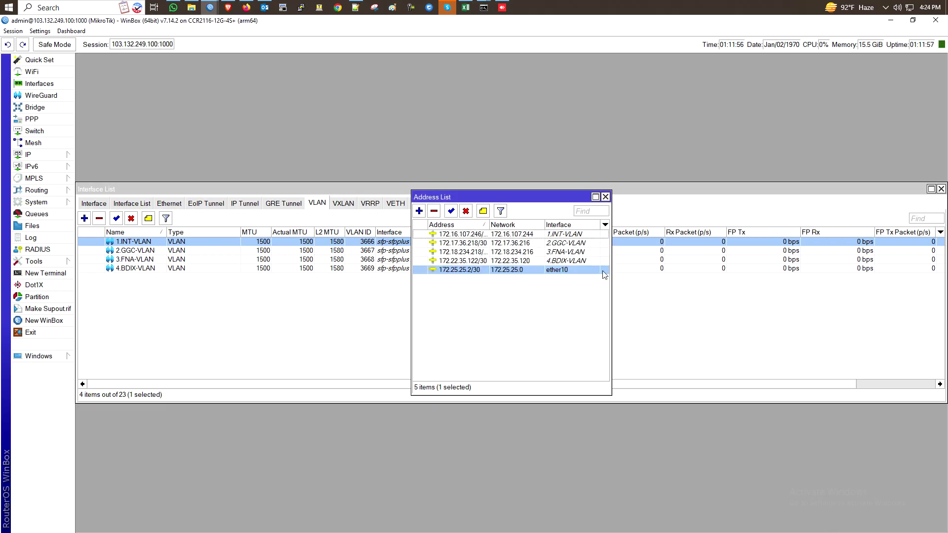
# Step: Add a new IP address for LOOPBACK-NAT using the NAT-IP 103.132.249.100/30 from the Notepad++ notes, and apply it
pyautogui.click(425, 213)
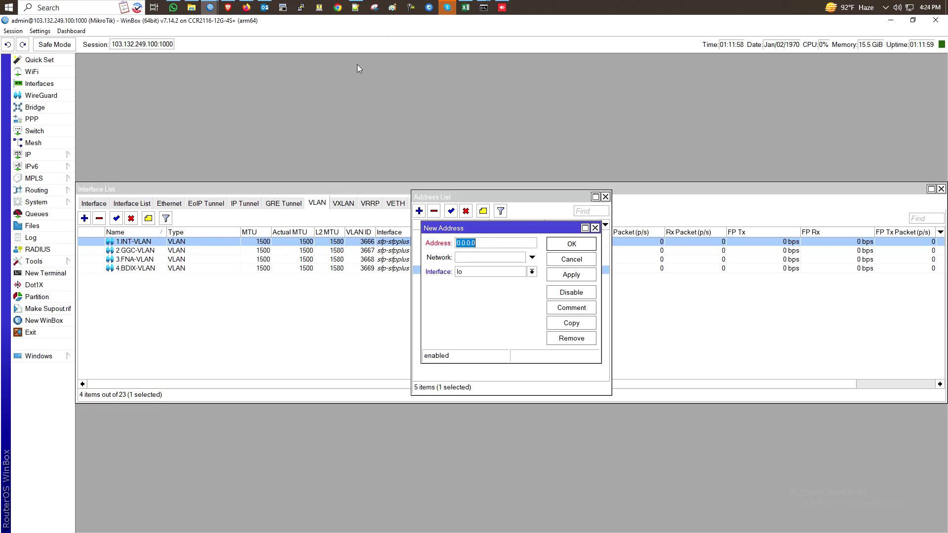
pyautogui.click(355, 7)
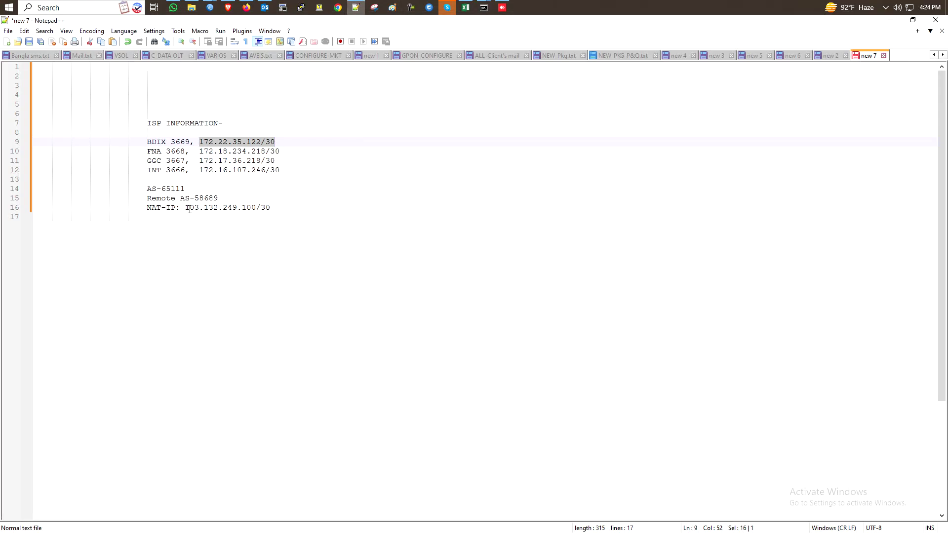
pyautogui.moveTo(186, 208); pyautogui.dragTo(288, 209)
pyautogui.hotkey('ctrl', 'c')
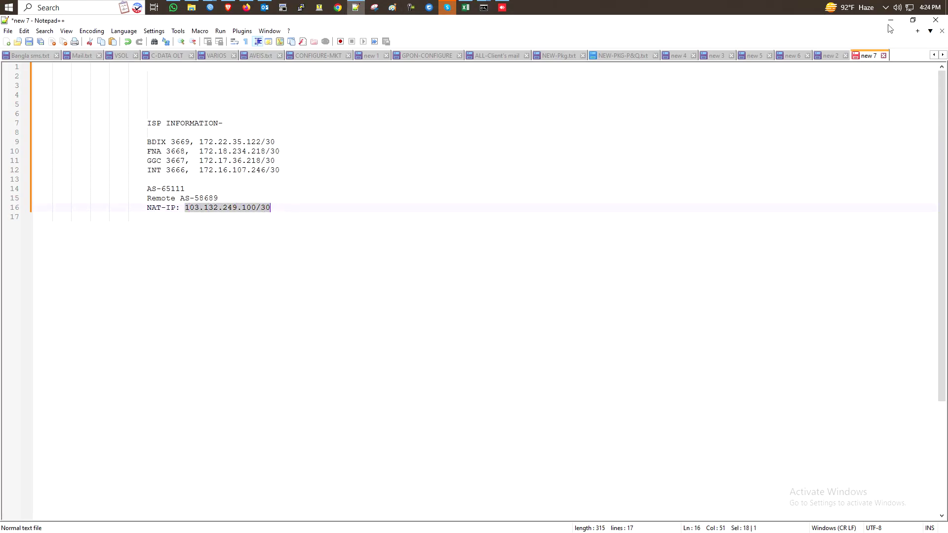
pyautogui.click(891, 22)
pyautogui.hotkey('ctrl', 'v')
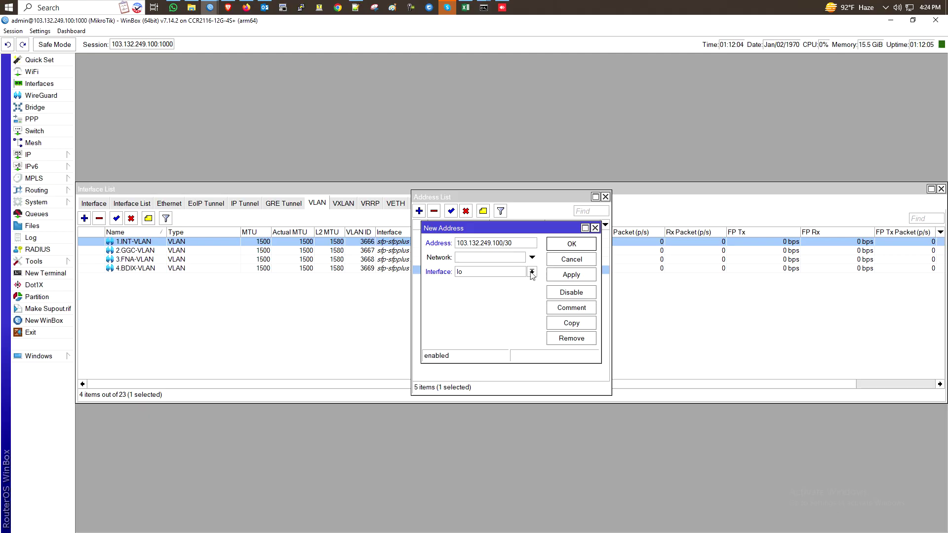
pyautogui.click(532, 273)
pyautogui.click(488, 310)
pyautogui.click(574, 277)
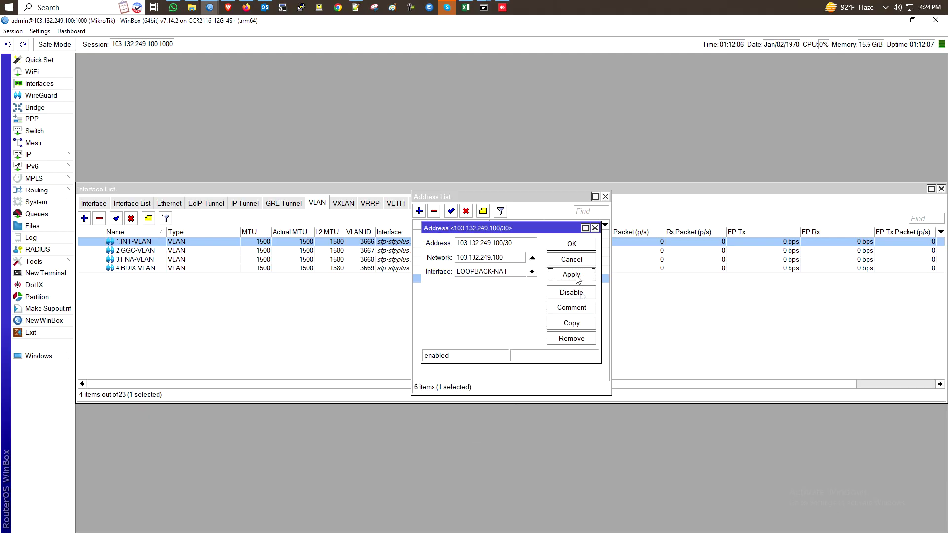
# Step: Copy the LOOPBACK-NAT address entry to another address in the 103.132.249.100 network by changing its last digit, and close the address list
pyautogui.click(574, 325)
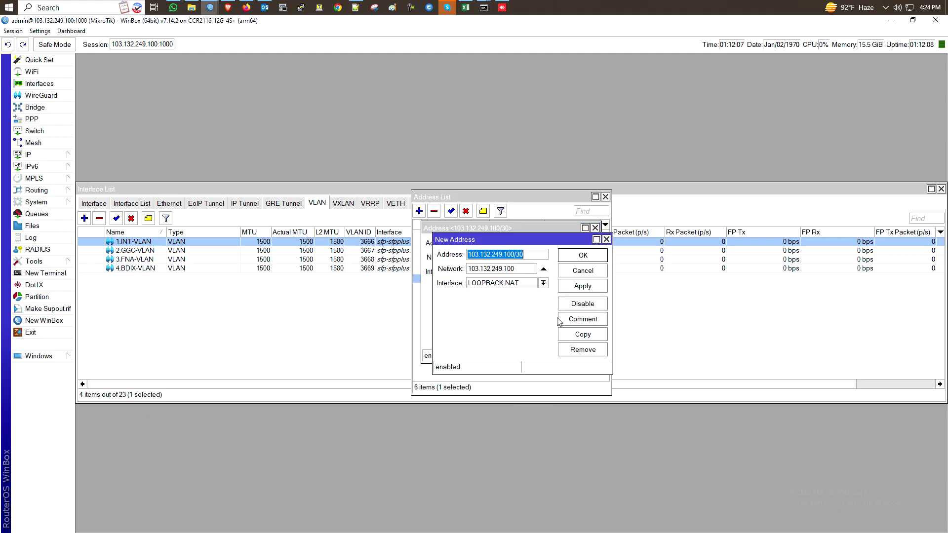
pyautogui.click(513, 254)
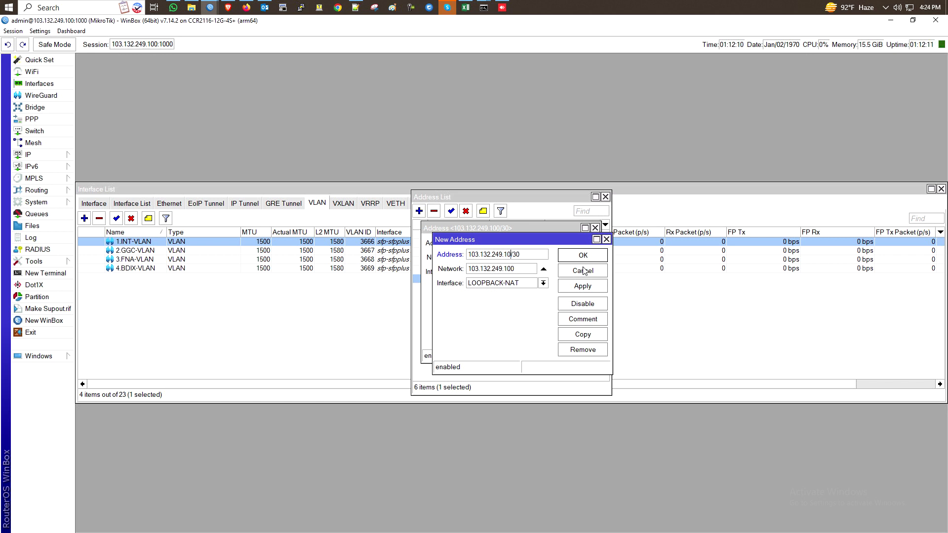
pyautogui.click(576, 287)
pyautogui.click(575, 260)
pyautogui.click(575, 245)
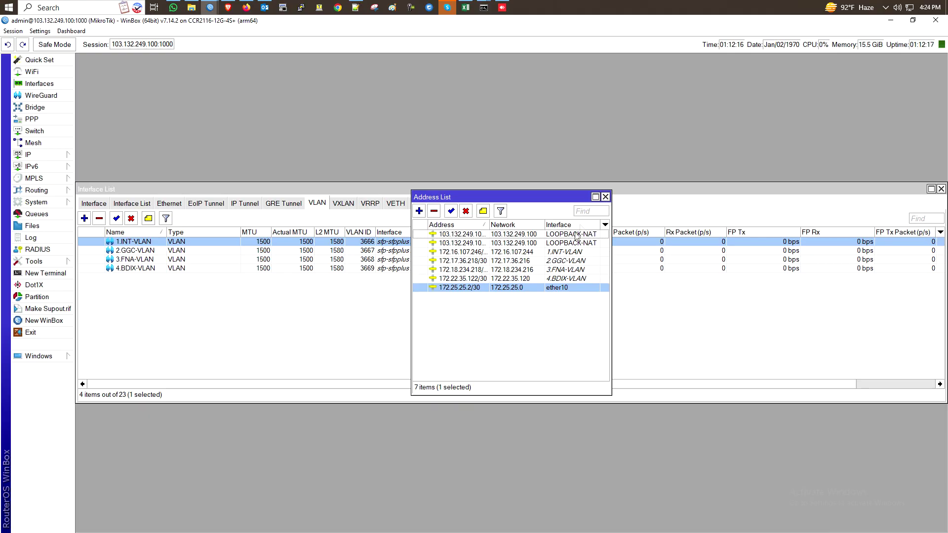
pyautogui.click(578, 235)
pyautogui.press('Escape')
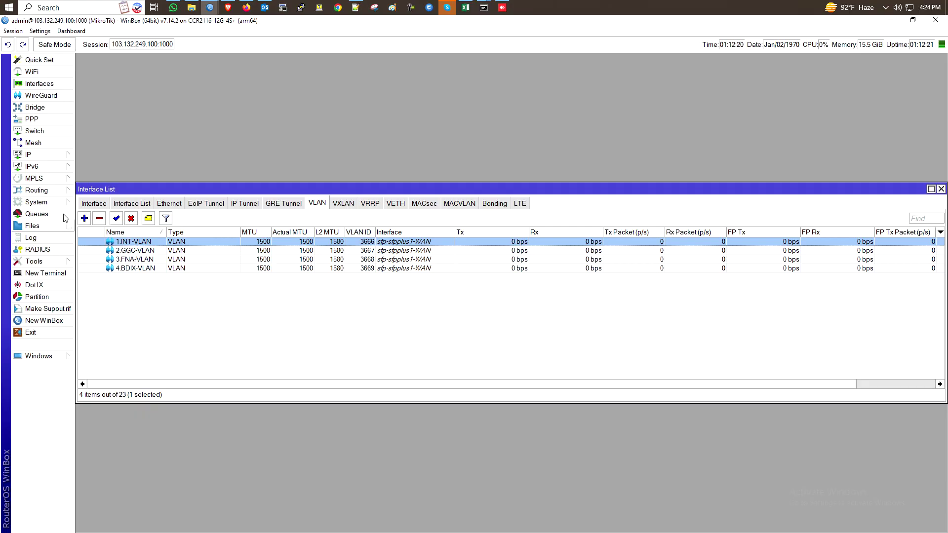
# Step: Start a new firewall NAT rule with chain srcnat and out interface 1.INT-VLAN
pyautogui.click(48, 159)
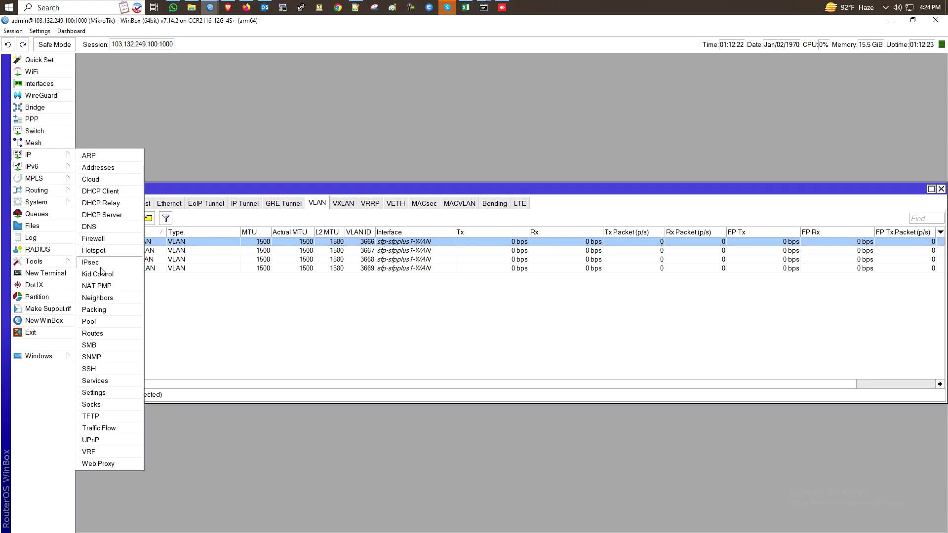
pyautogui.click(94, 239)
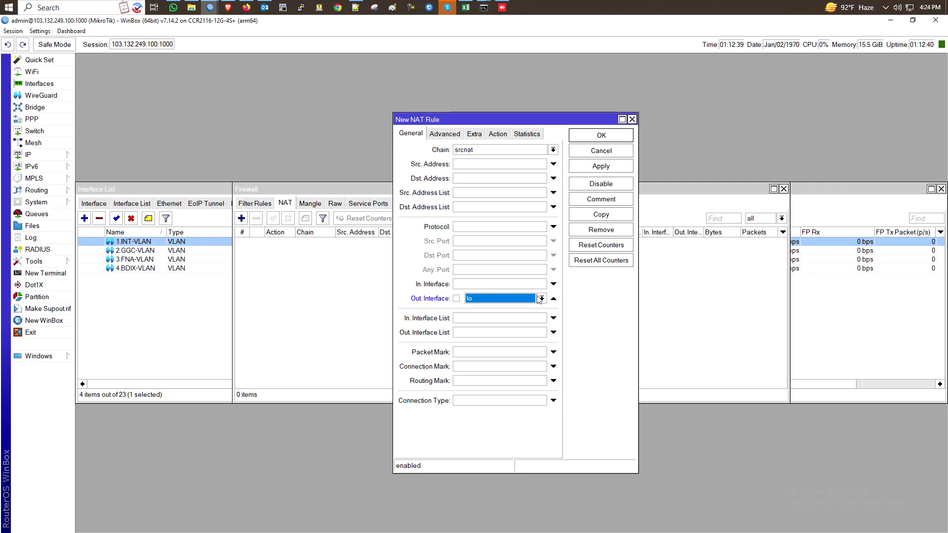
pyautogui.click(541, 298)
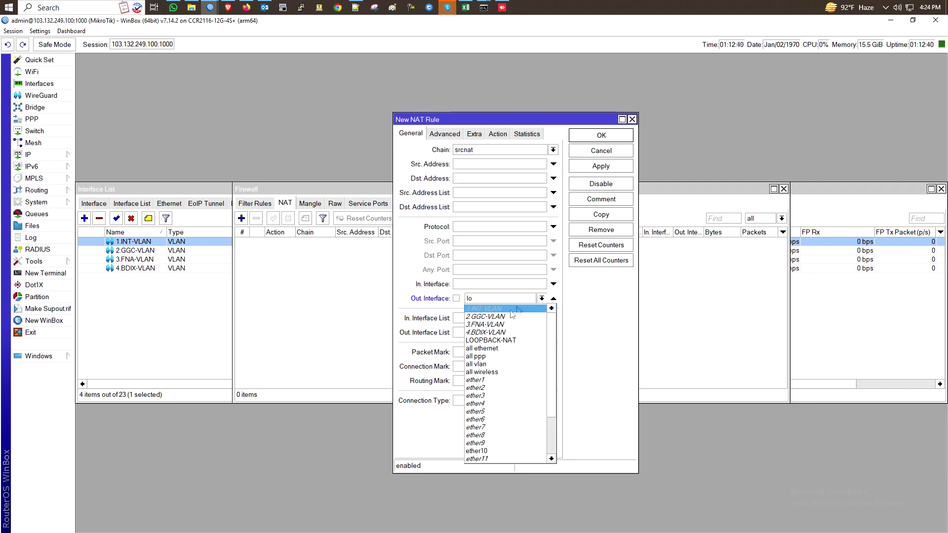
pyautogui.click(499, 312)
# Step: Set the 1.INT-VLAN NAT rule's action to src-nat with To Addresses 103.132.249.100/30, and apply it
pyautogui.click(498, 134)
pyautogui.click(476, 150)
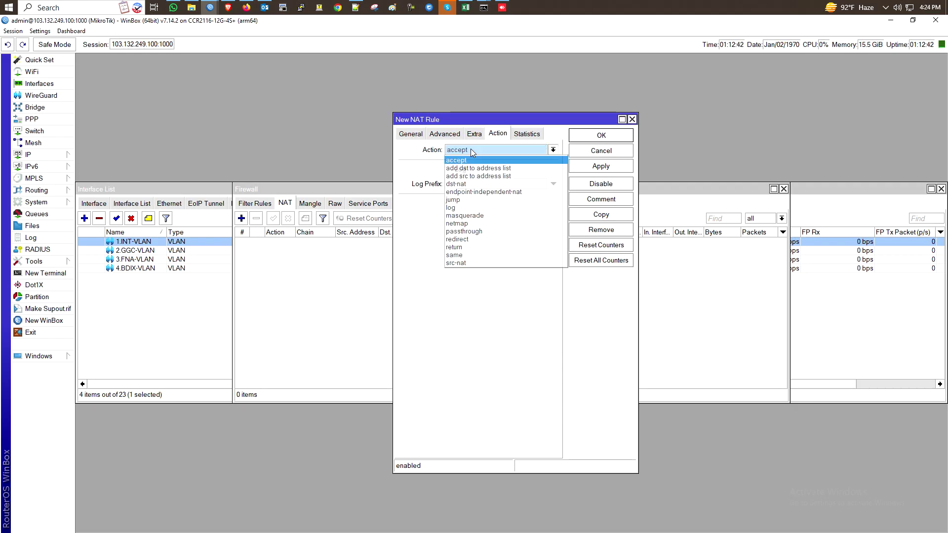
pyautogui.click(464, 262)
pyautogui.click(464, 203)
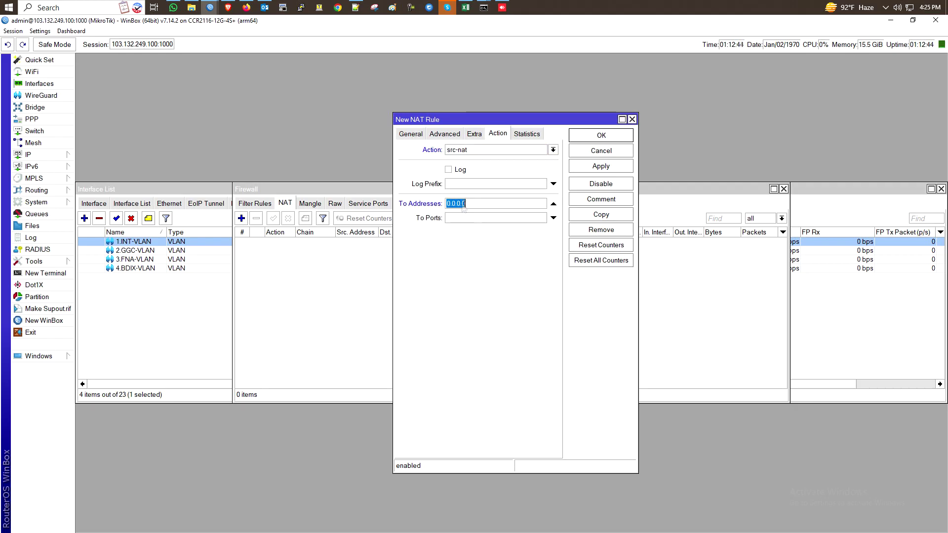
pyautogui.hotkey('ctrl', 'v')
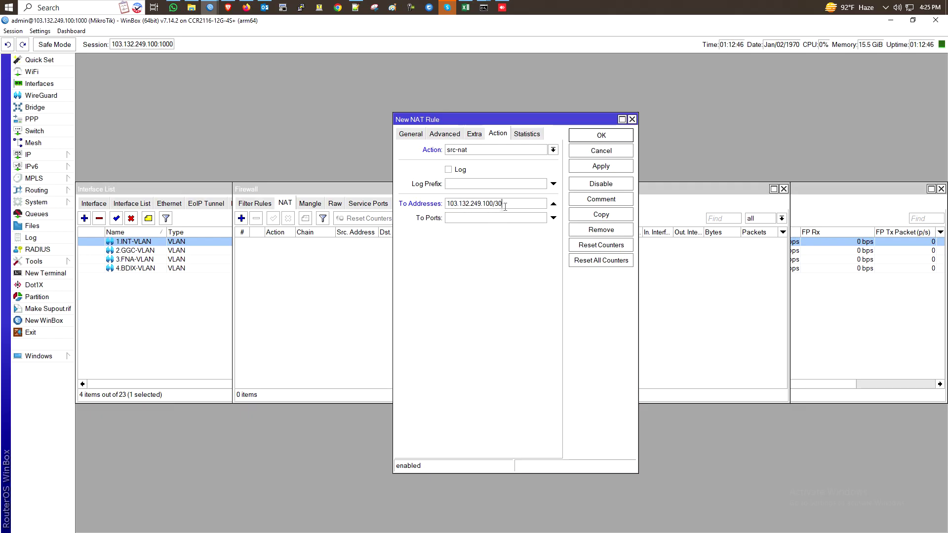
pyautogui.moveTo(506, 203); pyautogui.dragTo(346, 205)
pyautogui.click(597, 167)
# Step: Copy the 1.INT-VLAN NAT rule to one with out interface 2.GGC-VLAN, check its action settings, and apply it
pyautogui.click(600, 215)
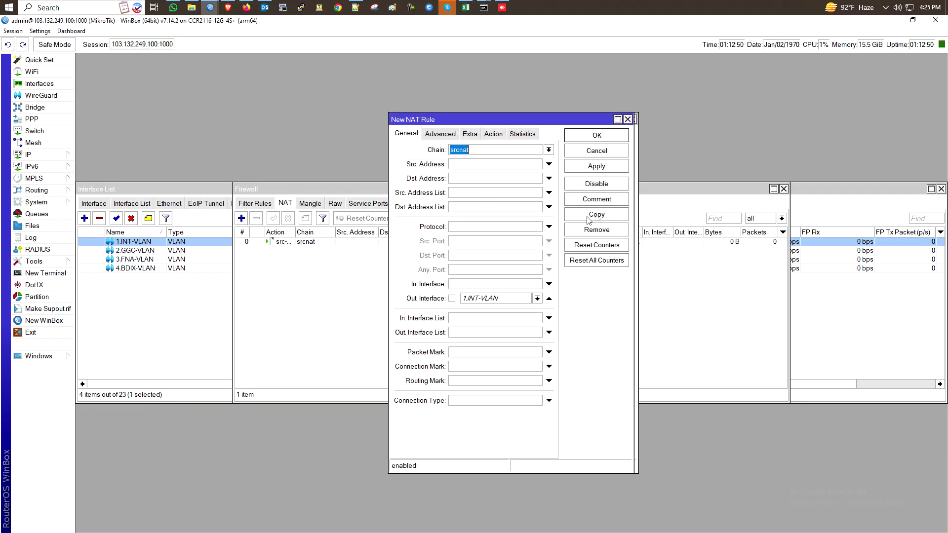
pyautogui.click(538, 298)
pyautogui.click(511, 317)
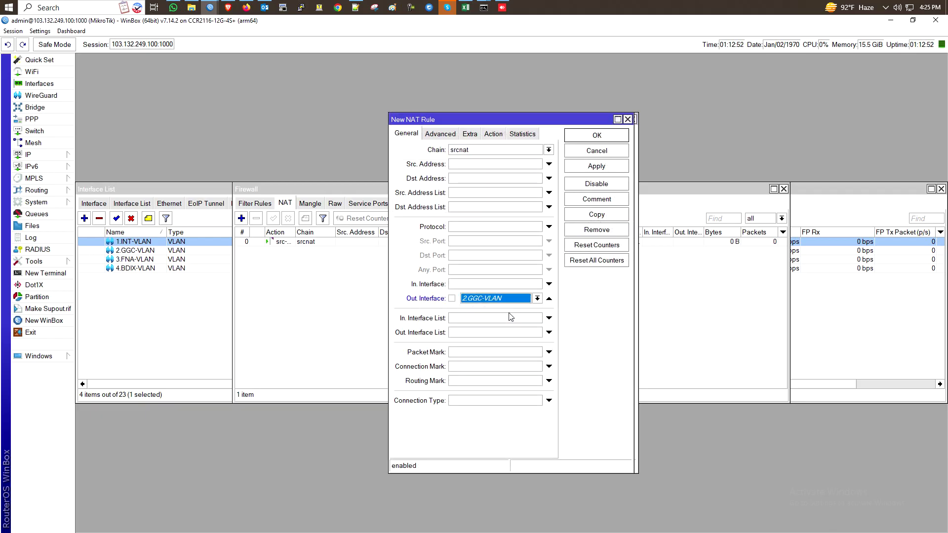
pyautogui.click(493, 134)
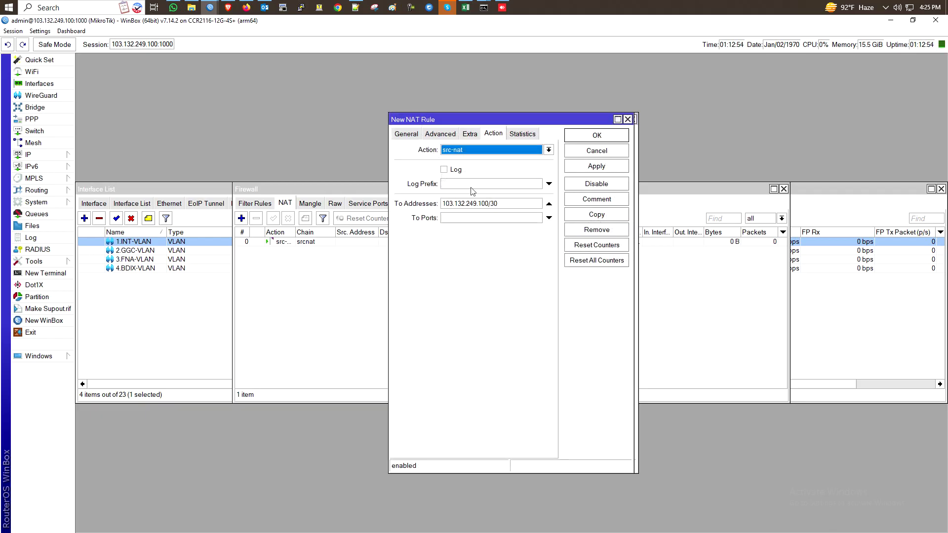
pyautogui.click(599, 168)
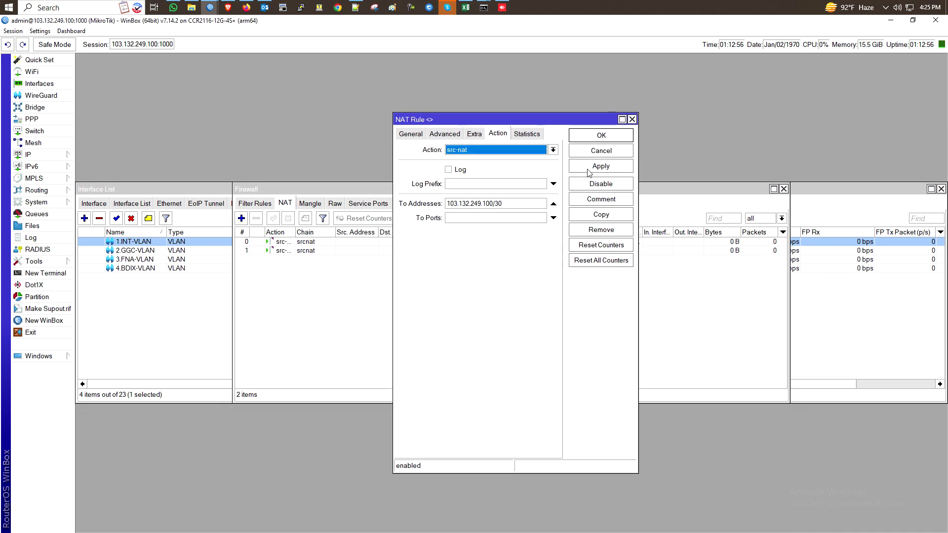
# Step: Create another copy of the source NAT rule with out interface 3.FNA-VLAN and apply it
pyautogui.click(406, 134)
pyautogui.click(483, 299)
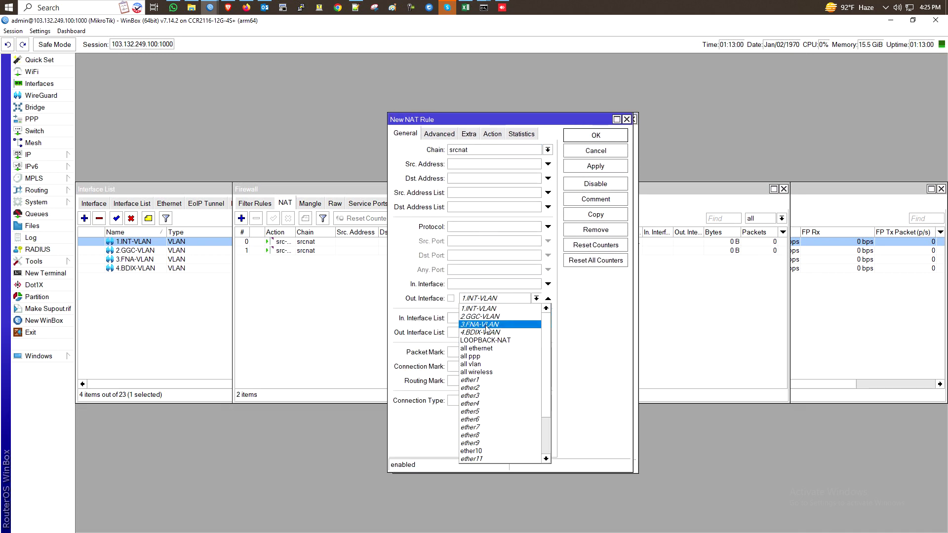
pyautogui.click(486, 325)
pyautogui.click(492, 138)
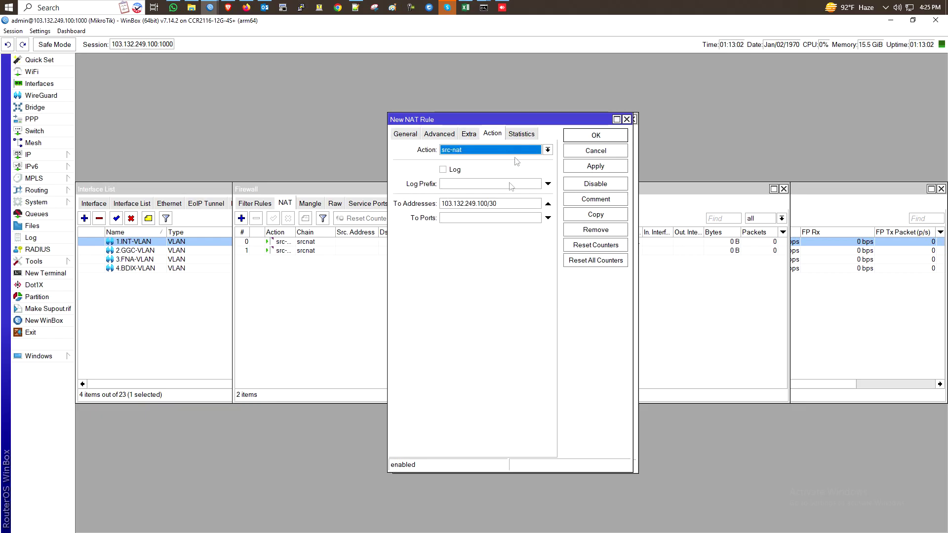
pyautogui.click(596, 166)
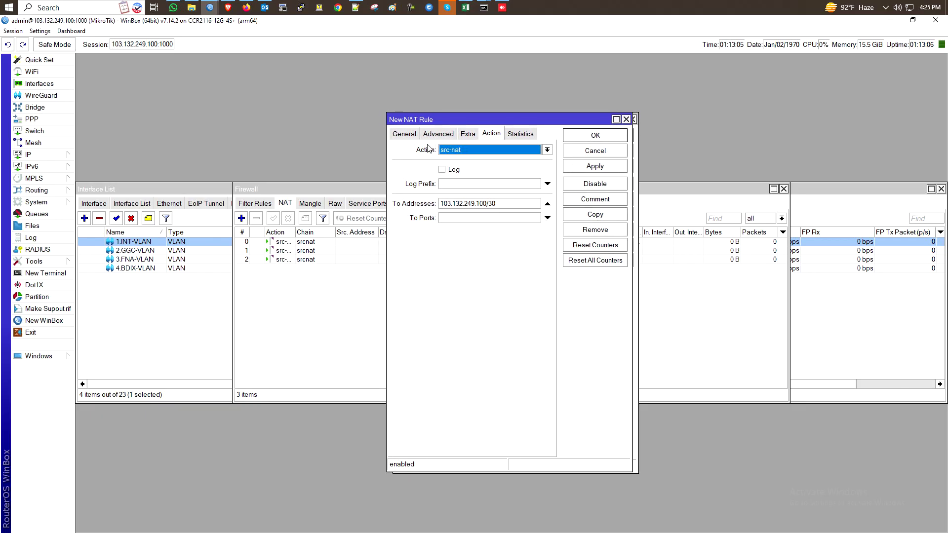
# Step: Set the next copied source NAT rule's out interface to 4.BDIX-VLAN, apply it, and close the rule
pyautogui.click(399, 138)
pyautogui.click(498, 299)
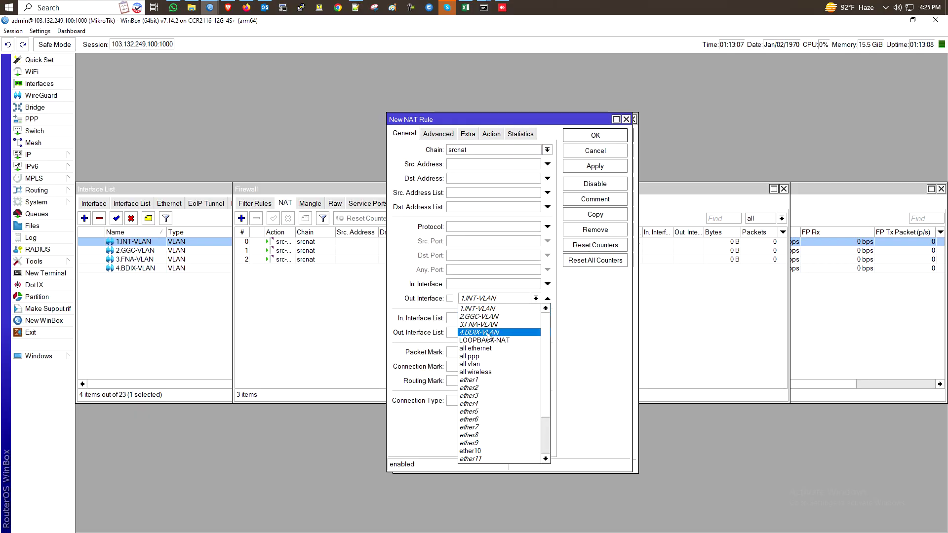
pyautogui.click(480, 333)
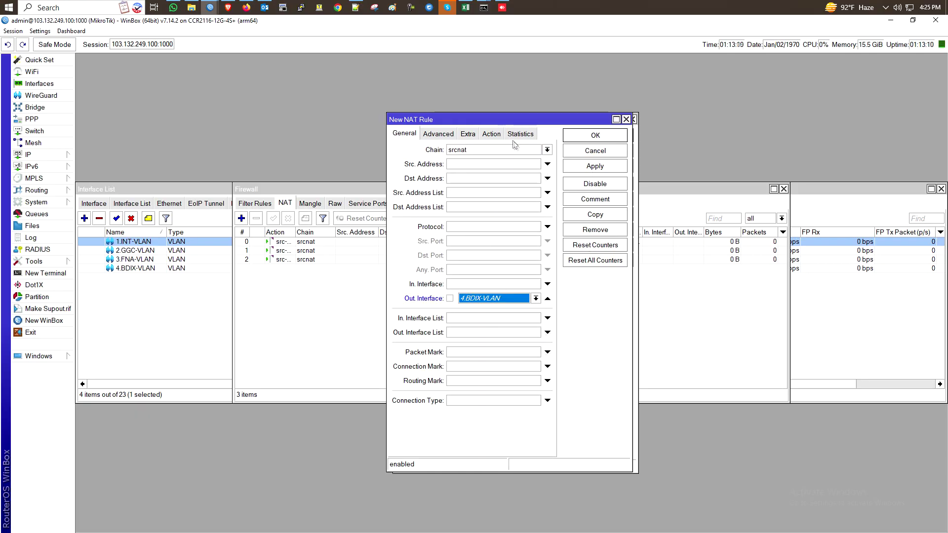
pyautogui.click(491, 133)
pyautogui.click(606, 168)
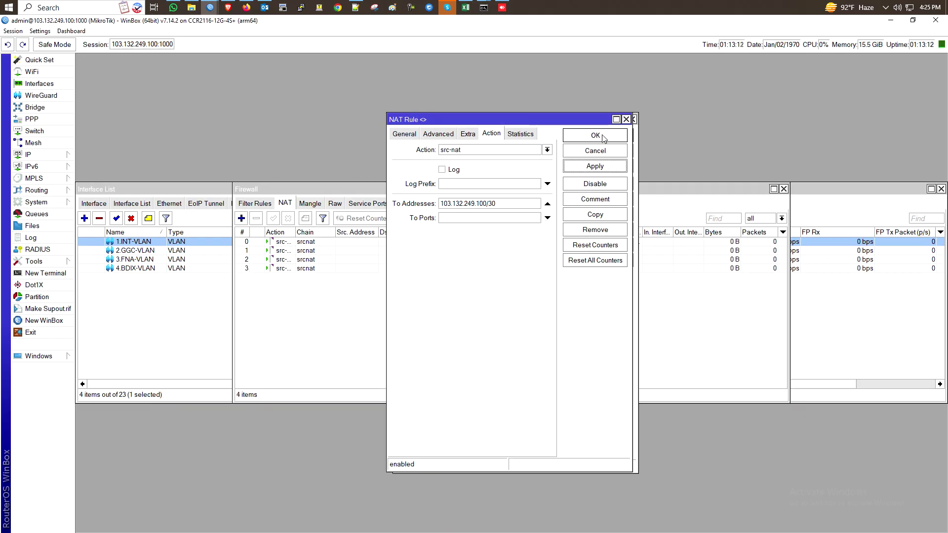
pyautogui.click(603, 137)
# Step: Review the out interfaces in the NAT rule list and reset all rule counters
pyautogui.moveTo(642, 231)
pyautogui.mouseDown()
pyautogui.moveTo(674, 231)
pyautogui.moveTo(641, 245)
pyautogui.moveTo(642, 276)
pyautogui.moveTo(640, 242)
pyautogui.mouseUp()
pyautogui.click(629, 281)
pyautogui.click(439, 222)
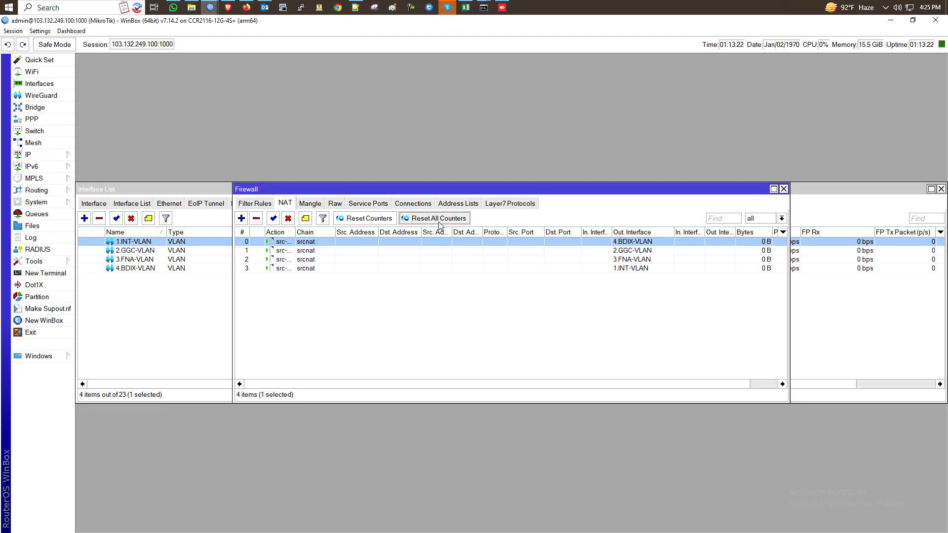
pyautogui.click(492, 295)
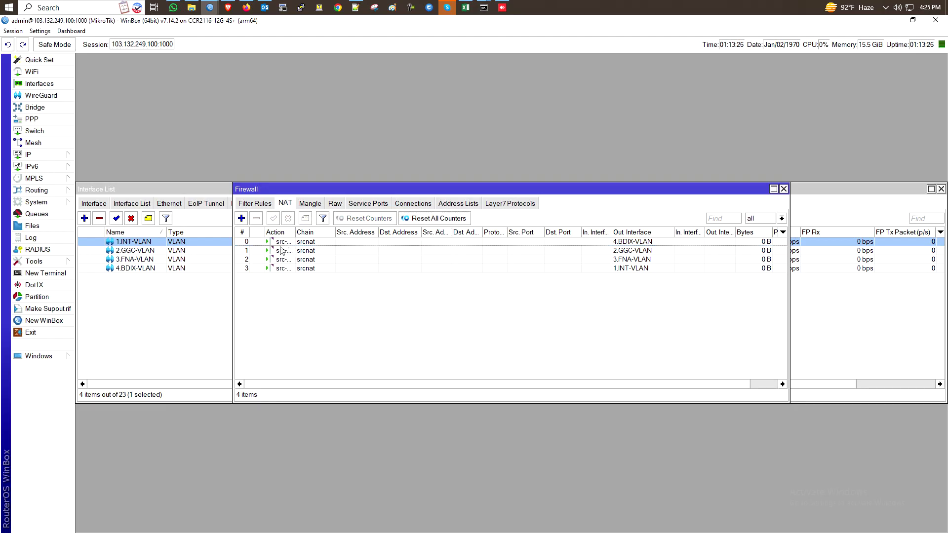
# Step: Set the router's DNS servers to 103.41.213.2 and 8.8.8.8, and close the DNS settings and firewall
pyautogui.click(41, 157)
pyautogui.click(99, 226)
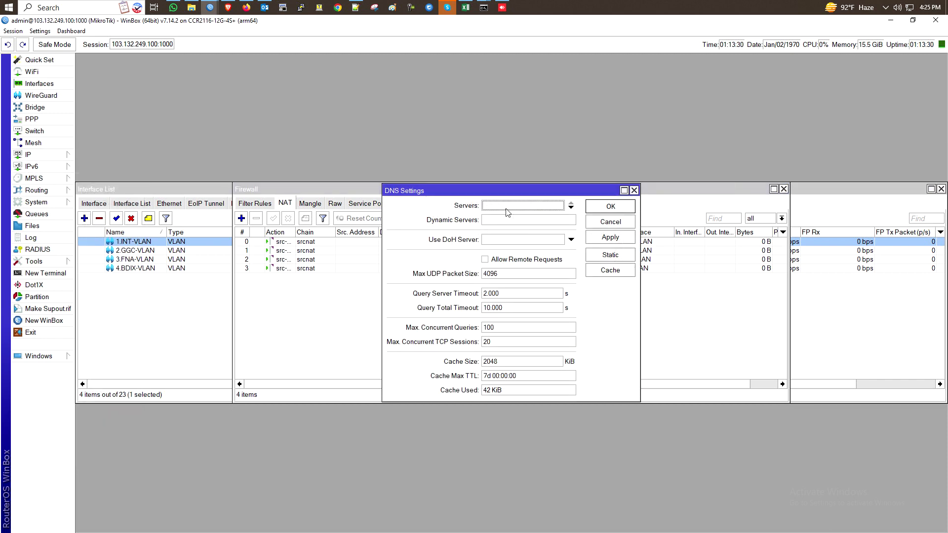
pyautogui.write('103.41.213.2')
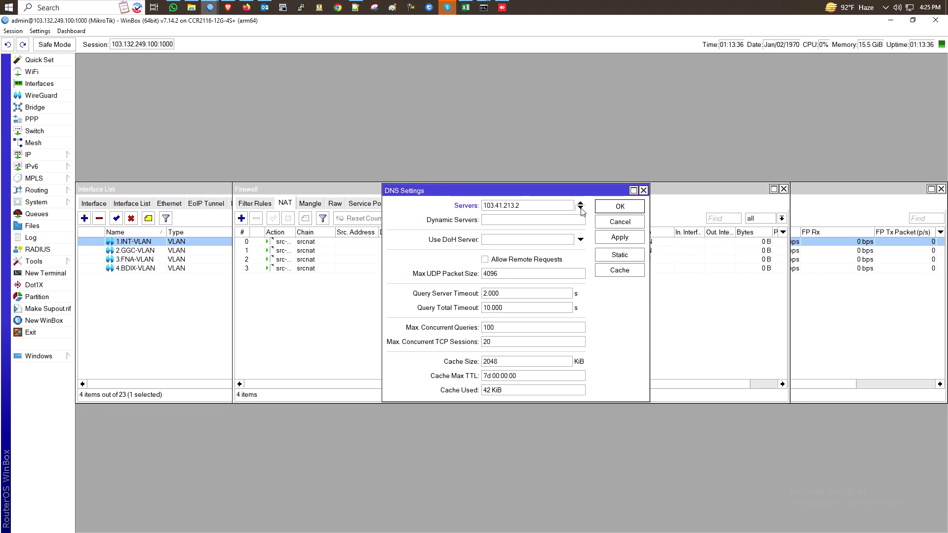
pyautogui.click(581, 208)
pyautogui.write('8.8.8.8')
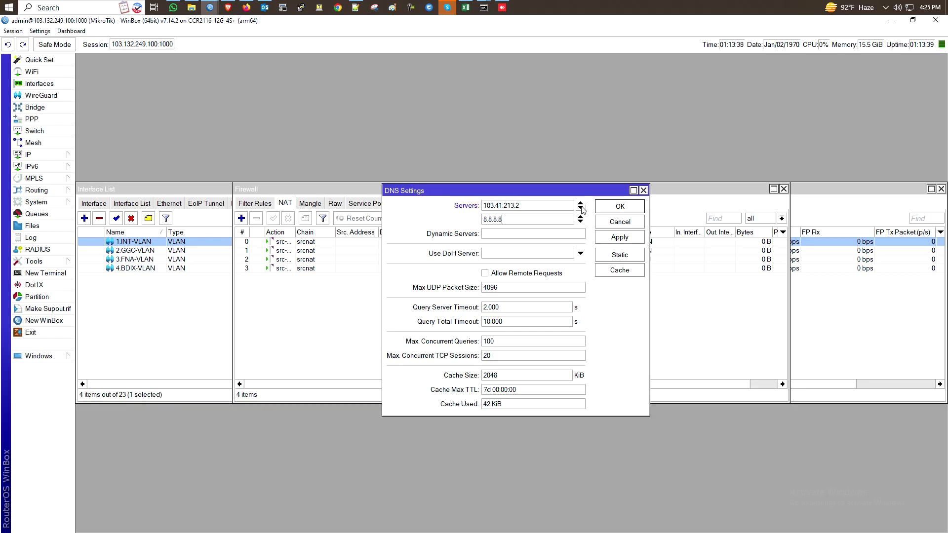
pyautogui.click(622, 207)
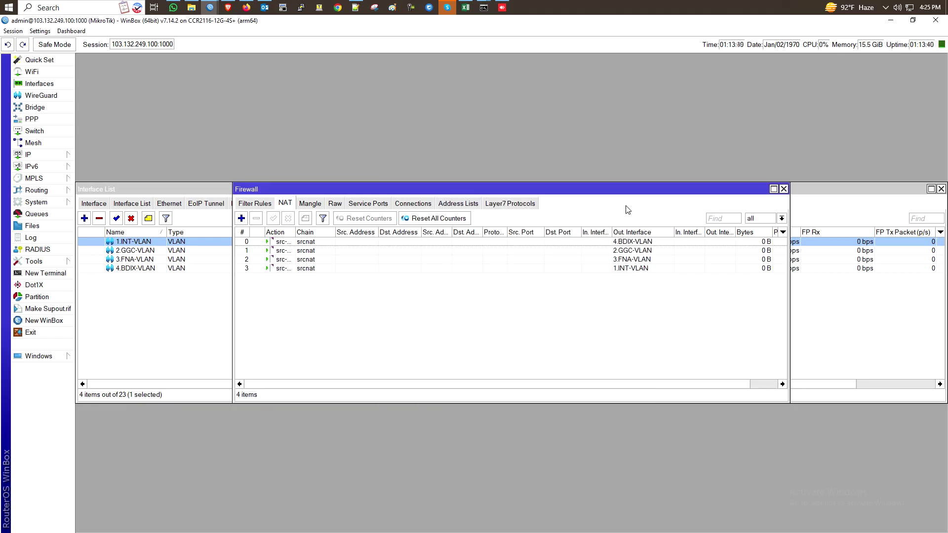
pyautogui.click(784, 189)
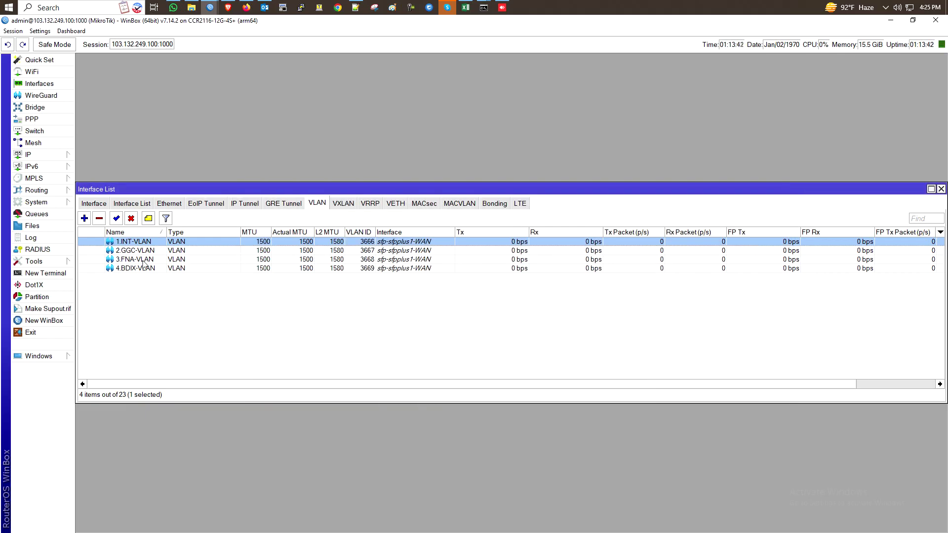
# Step: Add a routing filter rule in chain IIG-OUT with "if (dst-len==30 && dst in 103.132.249.100/30) {accept}", and apply it
pyautogui.click(44, 193)
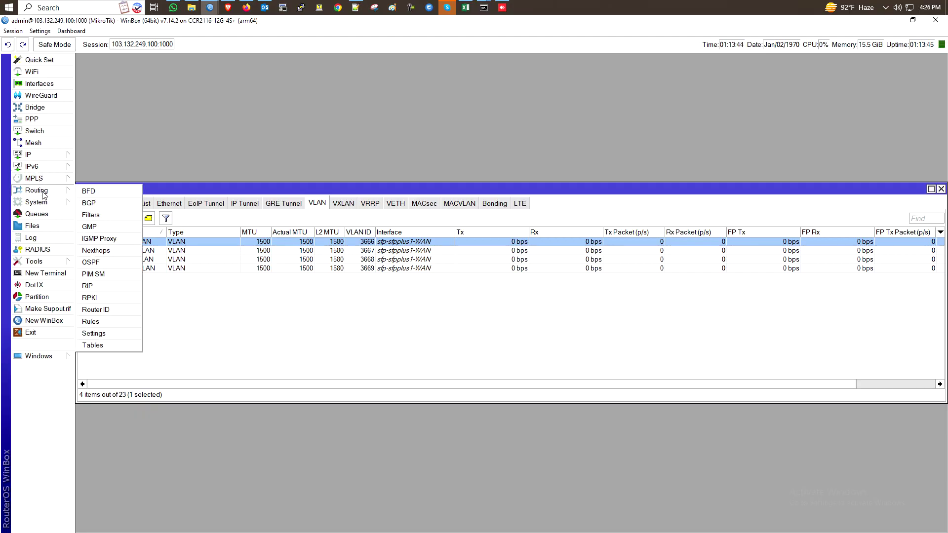
pyautogui.click(98, 219)
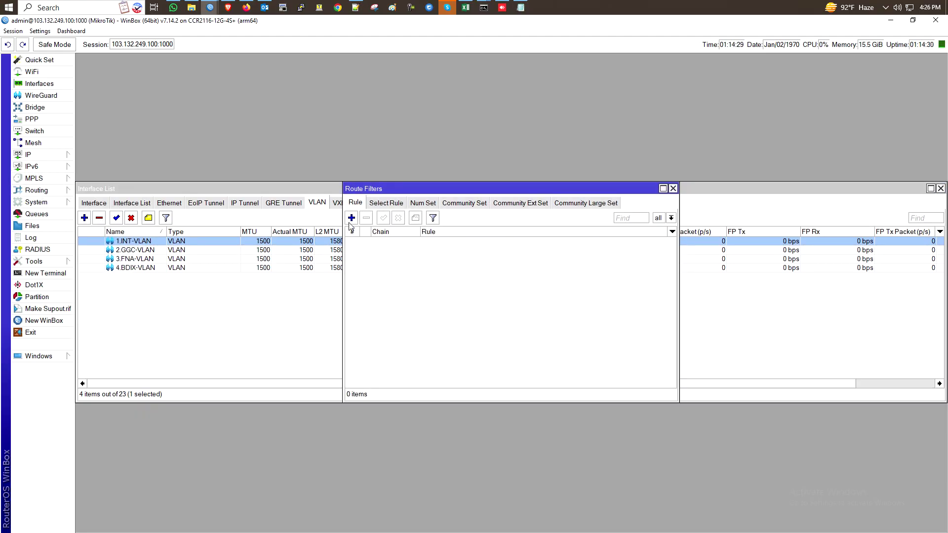
pyautogui.click(352, 218)
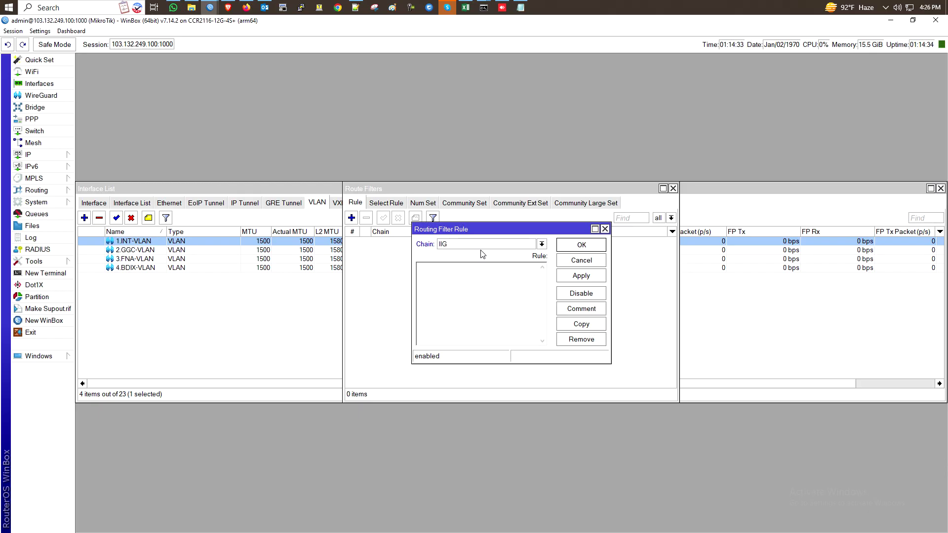
pyautogui.click(445, 274)
pyautogui.write('if (dst-len==30 && dst in 103.132.249.100/30) {accept}')
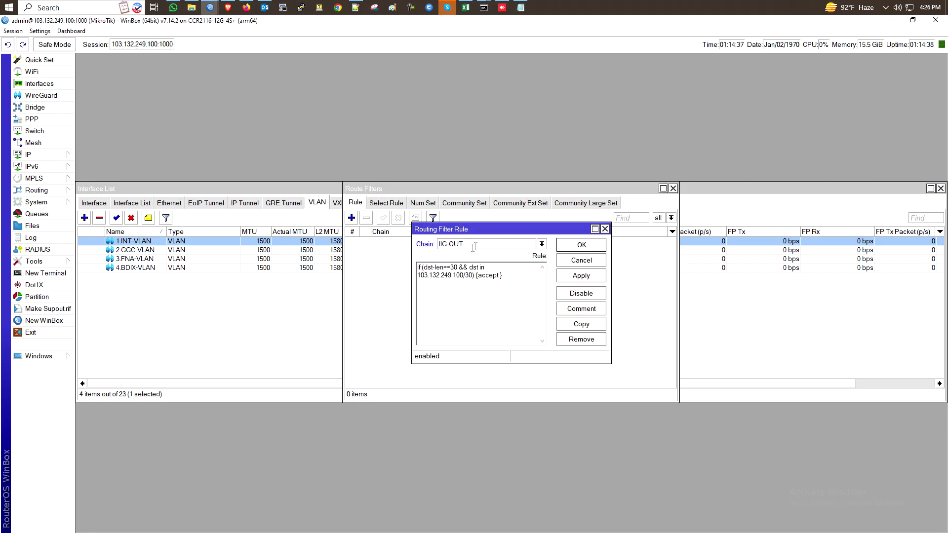
pyautogui.click(587, 279)
# Step: Add a firewall address list entry named BGP-NET with 103.132.249.100/30 copied from the filter rule, and close the firewall and route filters
pyautogui.moveTo(475, 277); pyautogui.dragTo(418, 276)
pyautogui.hotkey('ctrl', 'c')
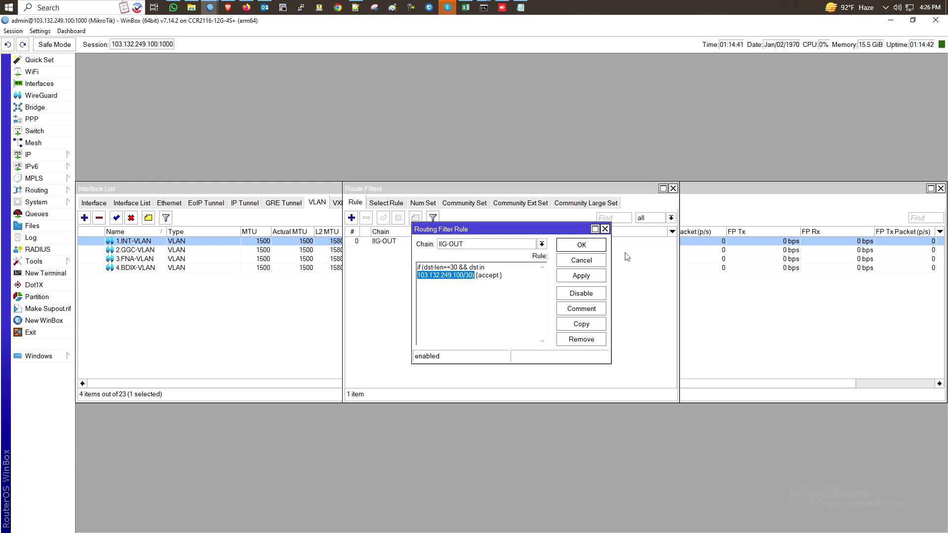
pyautogui.click(581, 245)
pyautogui.click(29, 154)
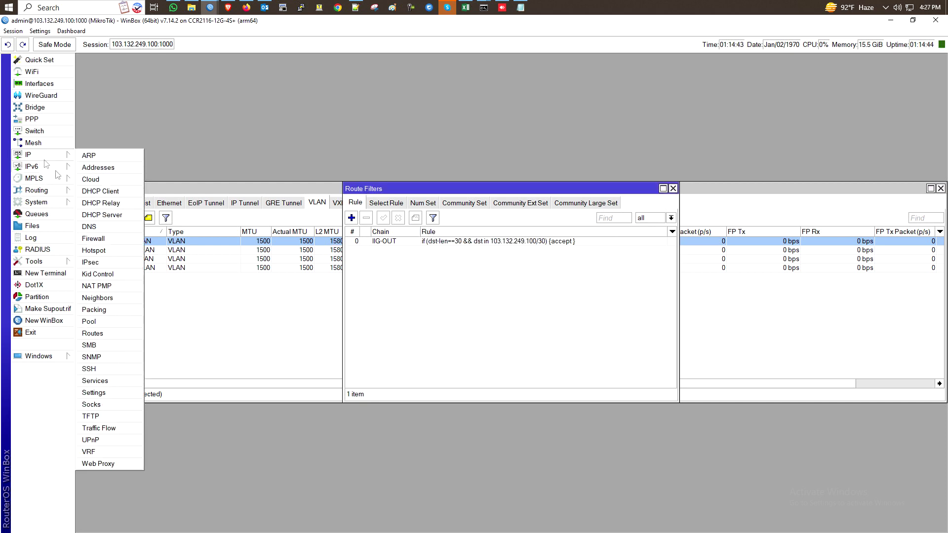
pyautogui.click(93, 238)
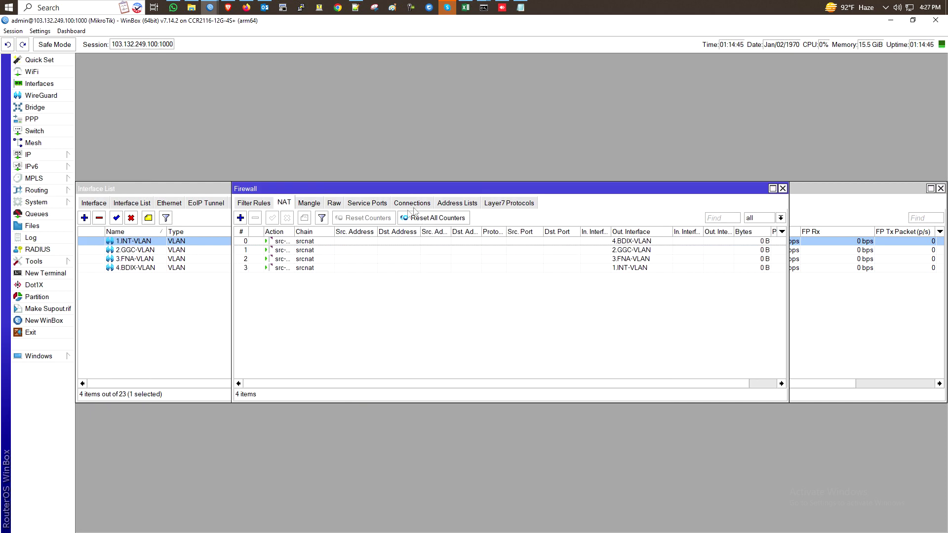
pyautogui.click(457, 205)
pyautogui.click(241, 218)
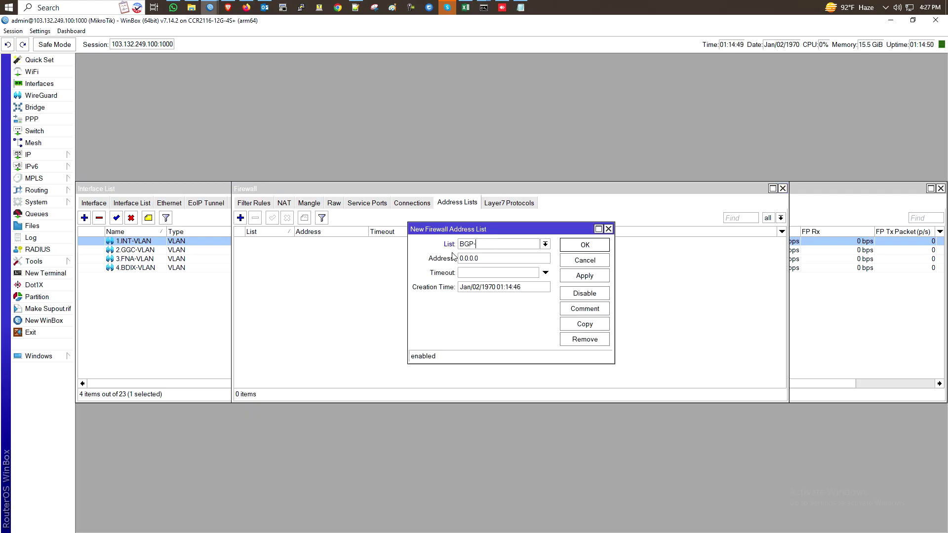
pyautogui.press('Tab')
pyautogui.hotkey('ctrl', 'v')
pyautogui.click(578, 277)
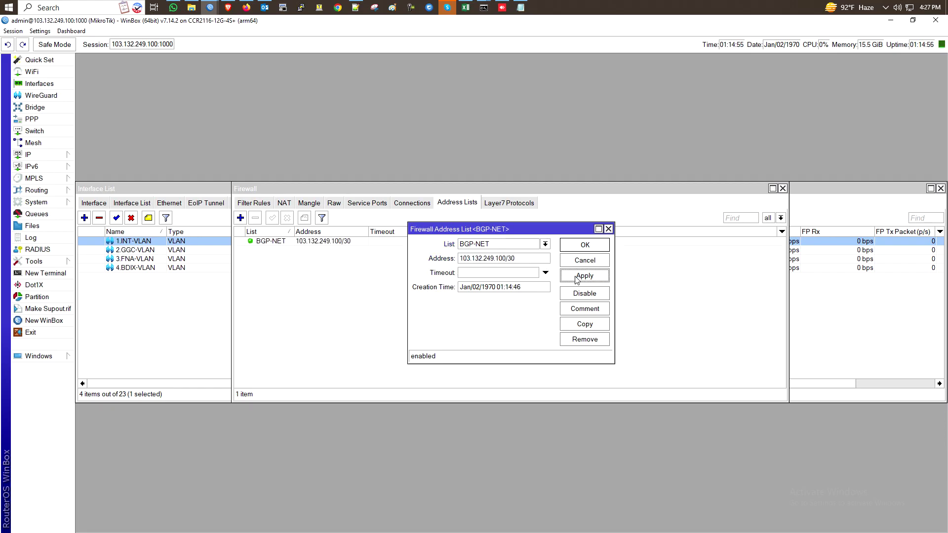
pyautogui.click(582, 246)
pyautogui.press('Escape')
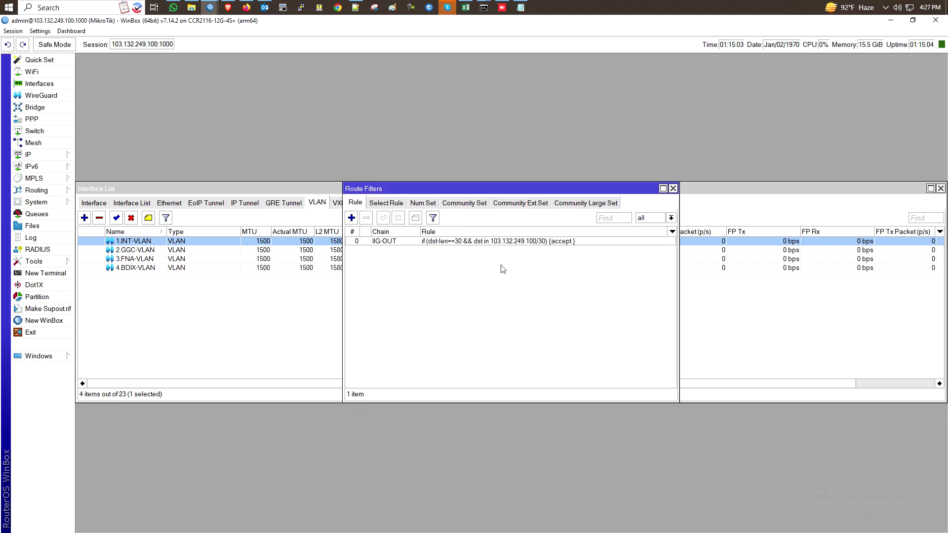
pyautogui.press('Escape')
# Step: Set the default BGP template's AS to 65111, the AS given in the Notepad++ notes
pyautogui.click(44, 191)
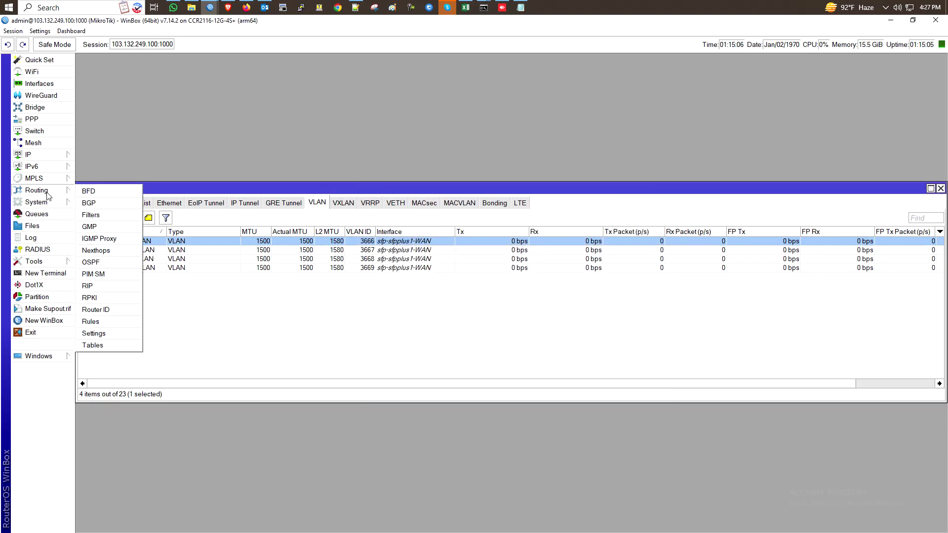
pyautogui.click(97, 203)
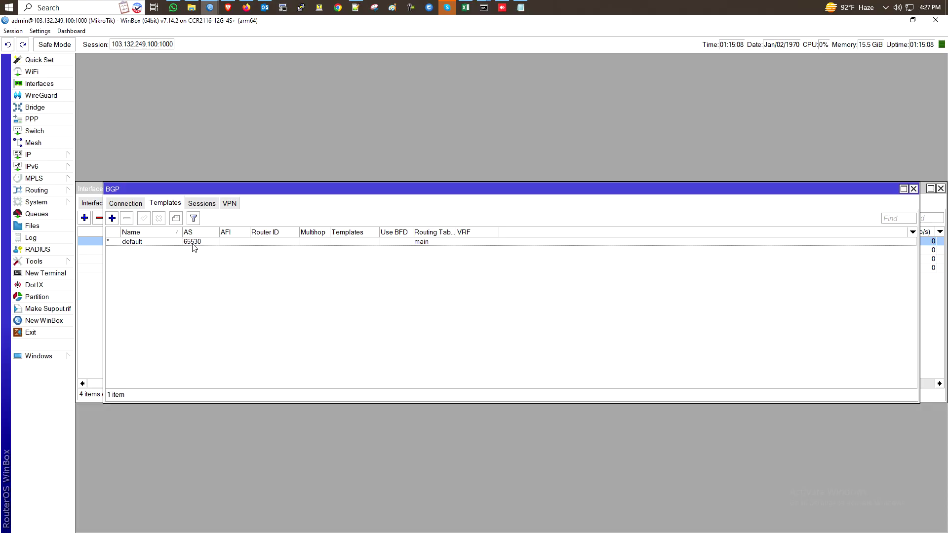
pyautogui.doubleClick(193, 243)
pyautogui.doubleClick(482, 212)
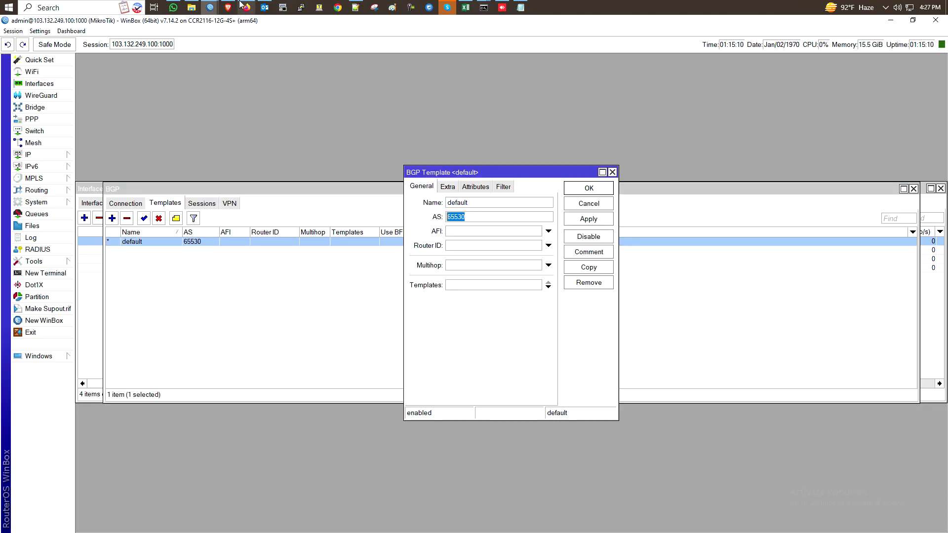
pyautogui.click(356, 7)
pyautogui.moveTo(164, 190); pyautogui.dragTo(182, 189)
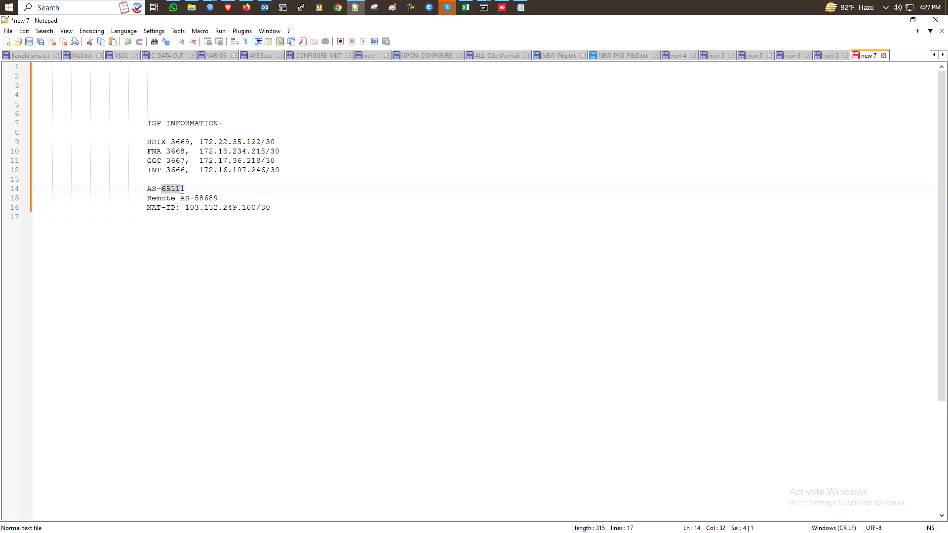
pyautogui.click(891, 22)
pyautogui.doubleClick(472, 217)
pyautogui.write('65111')
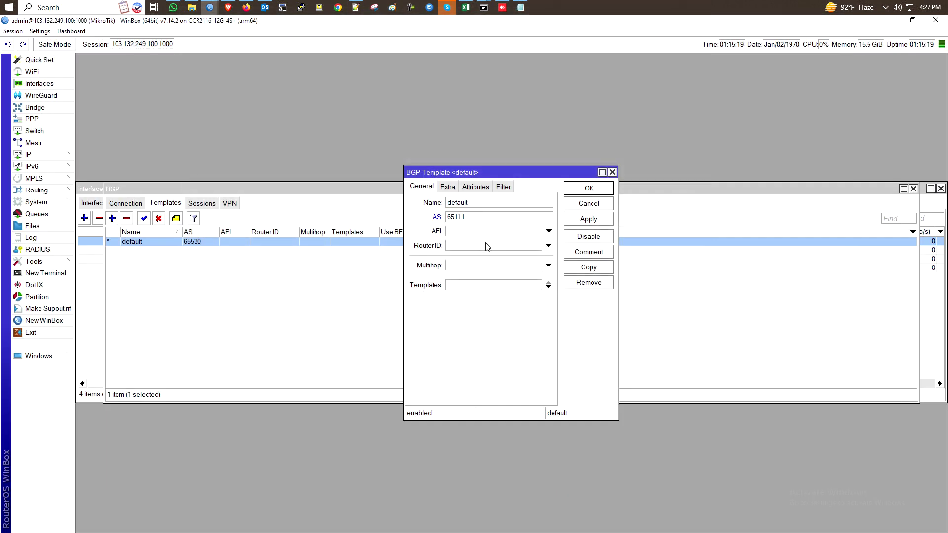
# Step: Save the BGP template and start a BGP connection named INT with template default, AS 65111 and remote AS 58689
pyautogui.click(587, 190)
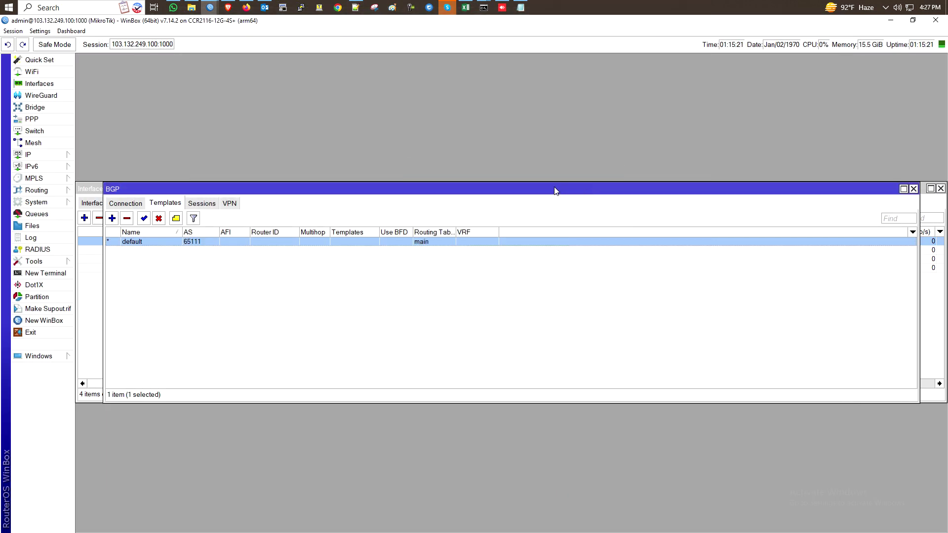
pyautogui.click(124, 206)
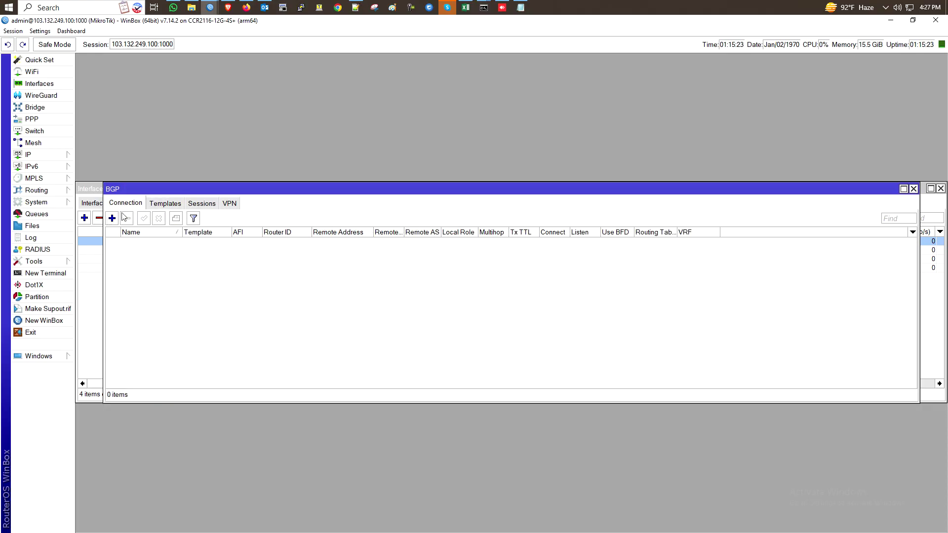
pyautogui.click(113, 218)
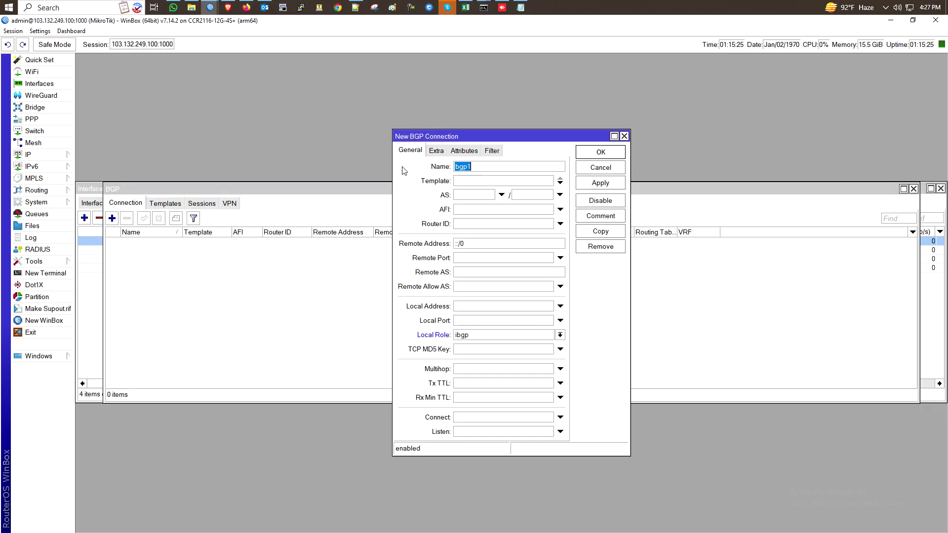
pyautogui.write('IN')
pyautogui.click(465, 181)
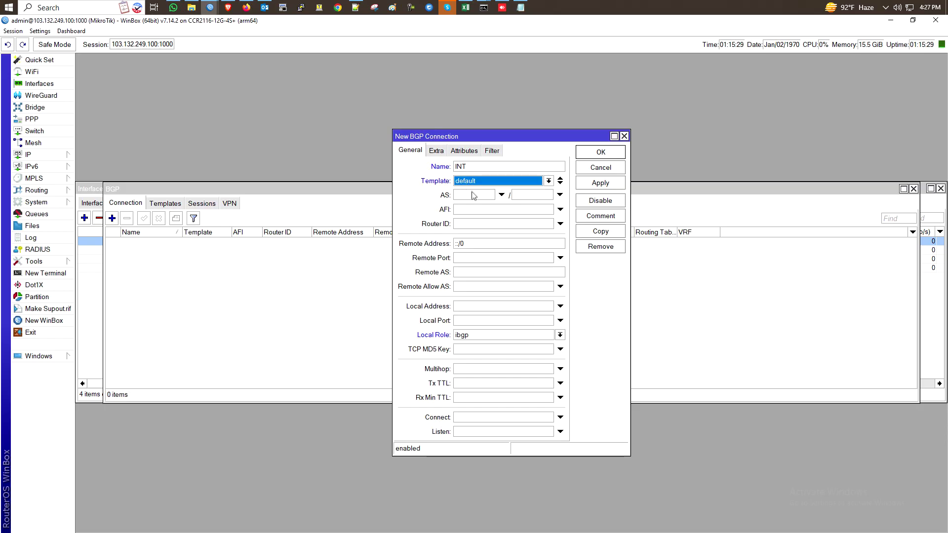
pyautogui.click(473, 194)
pyautogui.write('65111')
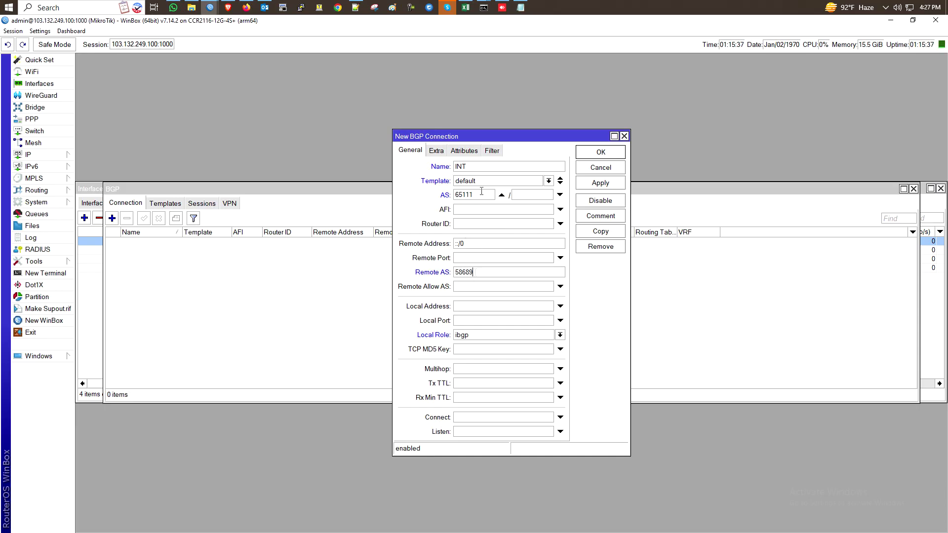
# Step: Set the INT connection's remote address to 172.16.107.245, adapted from the INT address in the Notepad++ notes, and its local role to ebgp
pyautogui.click(355, 7)
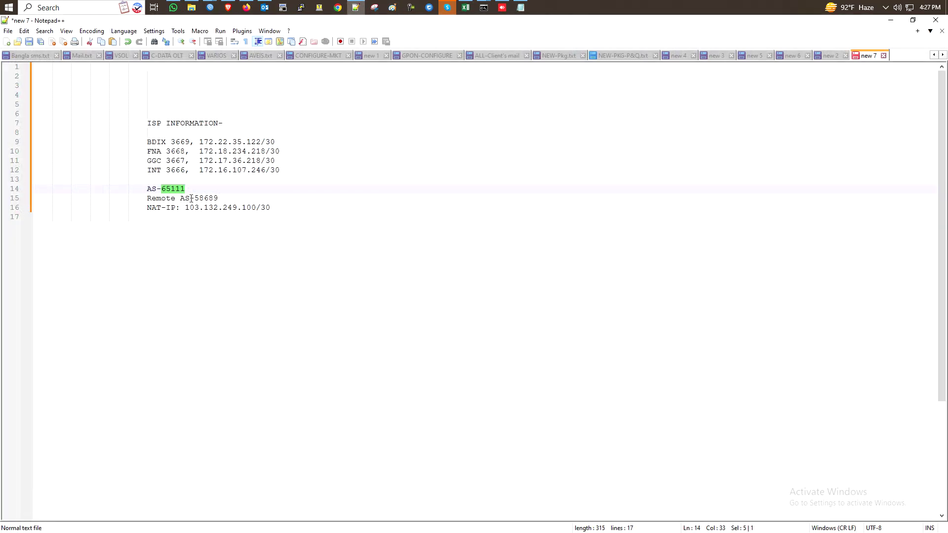
pyautogui.doubleClick(203, 198)
pyautogui.click(218, 198)
pyautogui.moveTo(201, 170); pyautogui.dragTo(262, 172)
pyautogui.hotkey('ctrl', 'c')
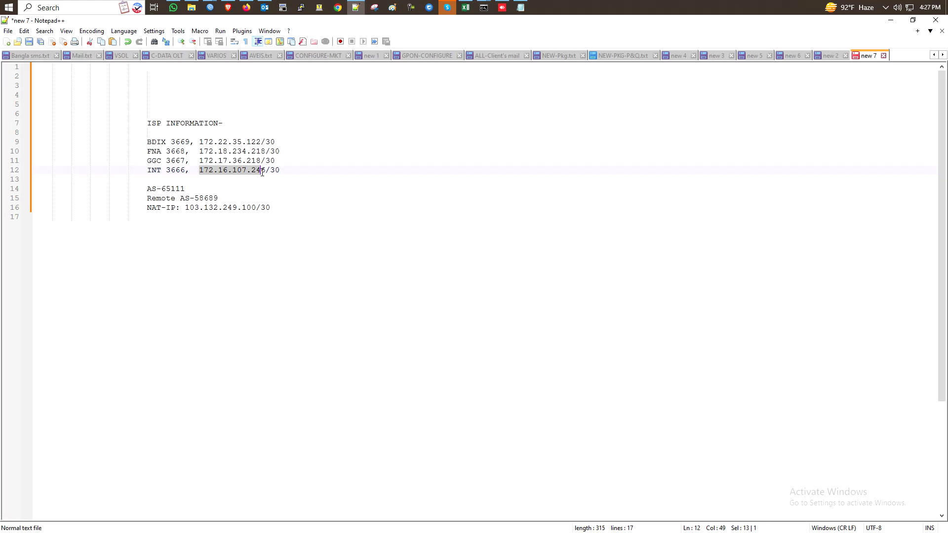
pyautogui.hotkey('alt', 'Tab')
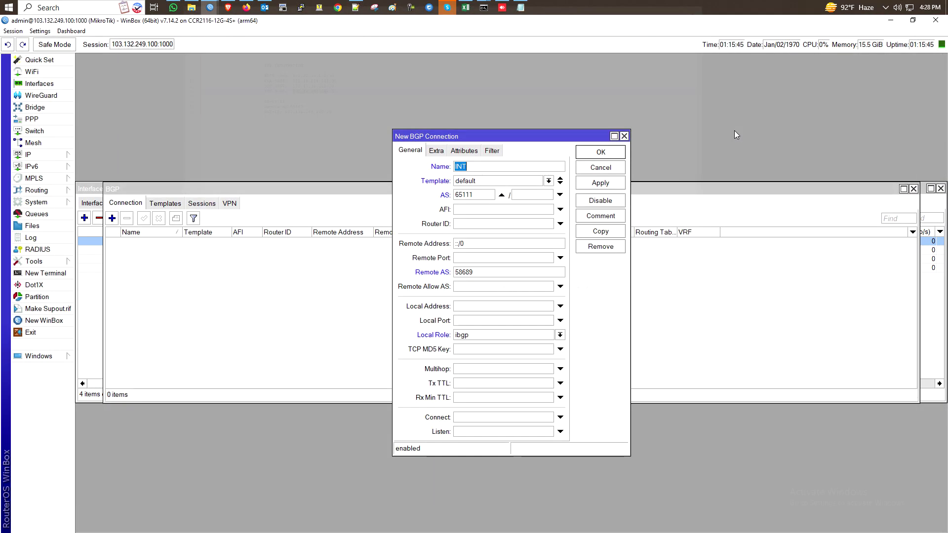
pyautogui.moveTo(474, 243); pyautogui.dragTo(402, 243)
pyautogui.hotkey('ctrl', 'v')
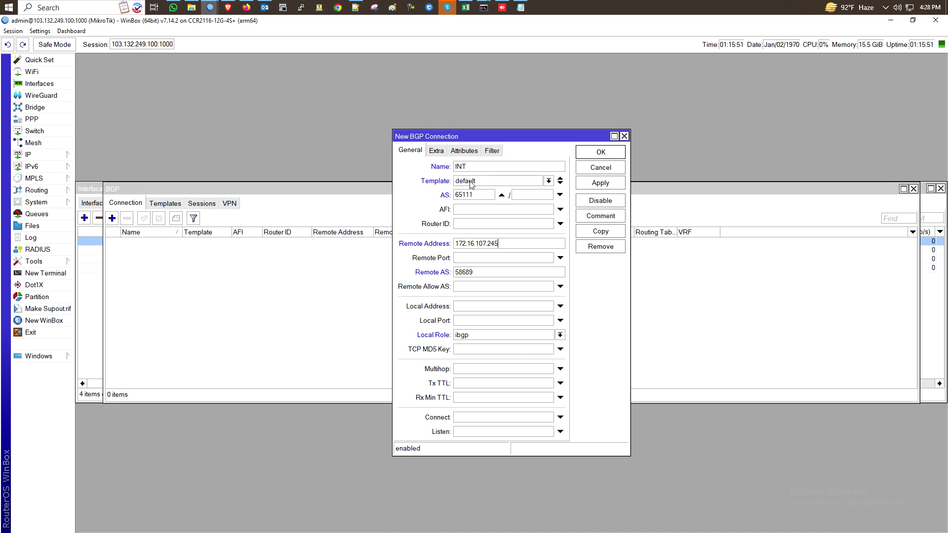
pyautogui.click(561, 337)
pyautogui.click(462, 347)
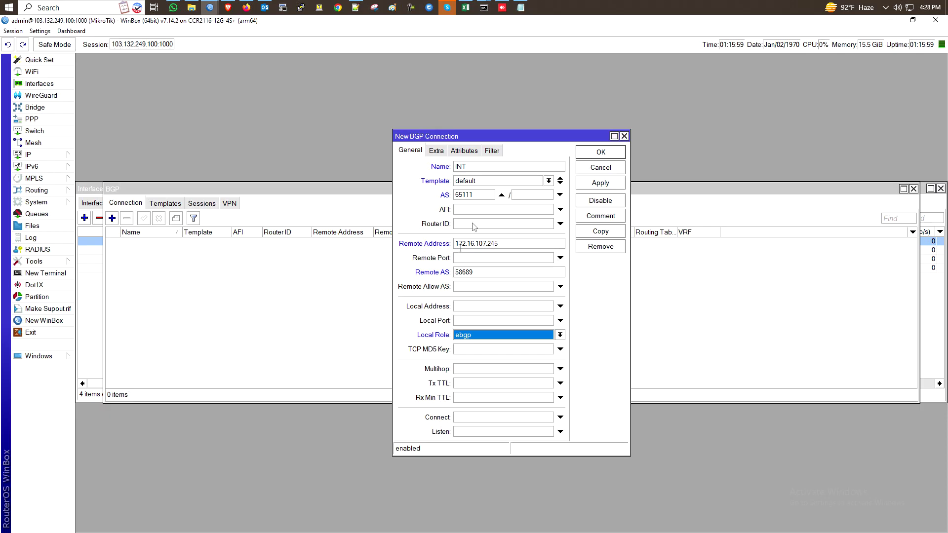
# Step: Set the INT connection's output filter to IIG-OUT and output network to BGP-NET, and apply the connection
pyautogui.click(493, 151)
pyautogui.click(547, 258)
pyautogui.click(549, 258)
pyautogui.click(517, 267)
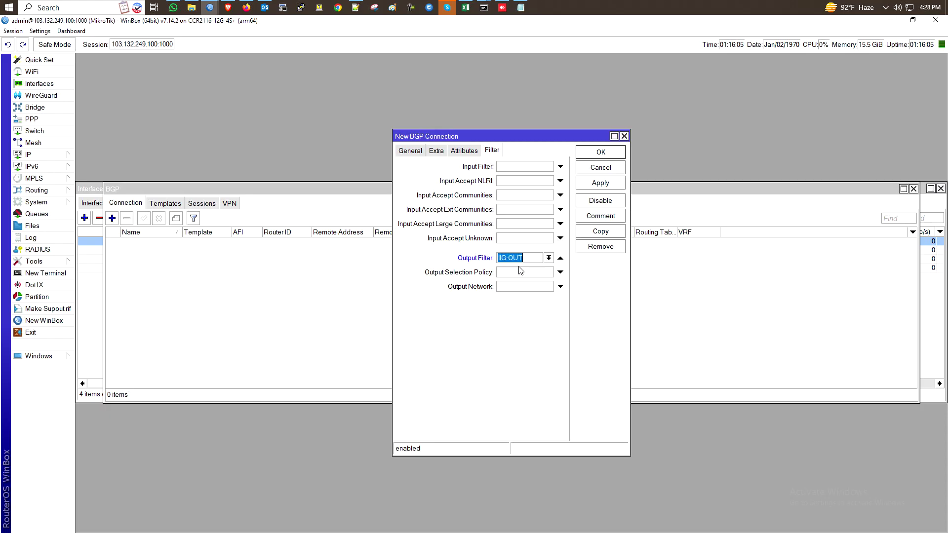
pyautogui.click(530, 287)
pyautogui.click(531, 288)
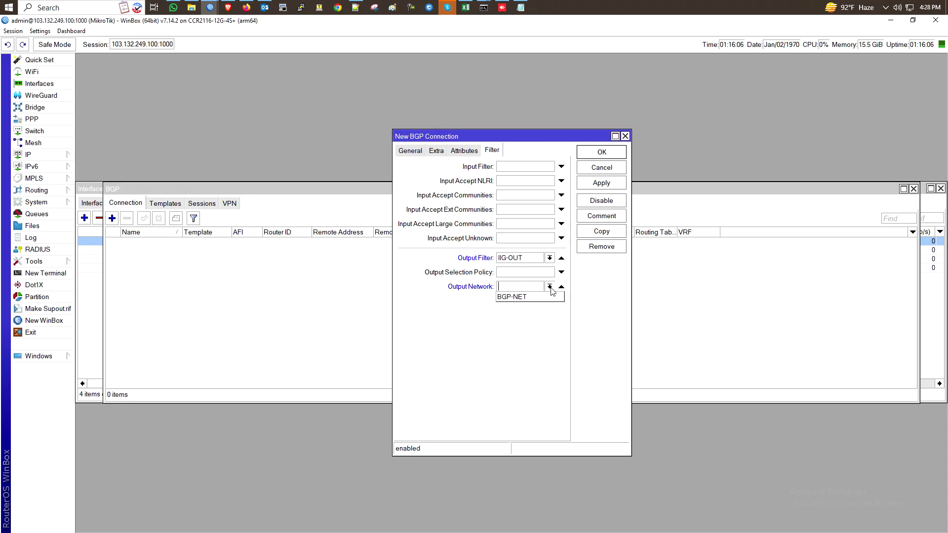
pyautogui.click(532, 297)
pyautogui.click(600, 184)
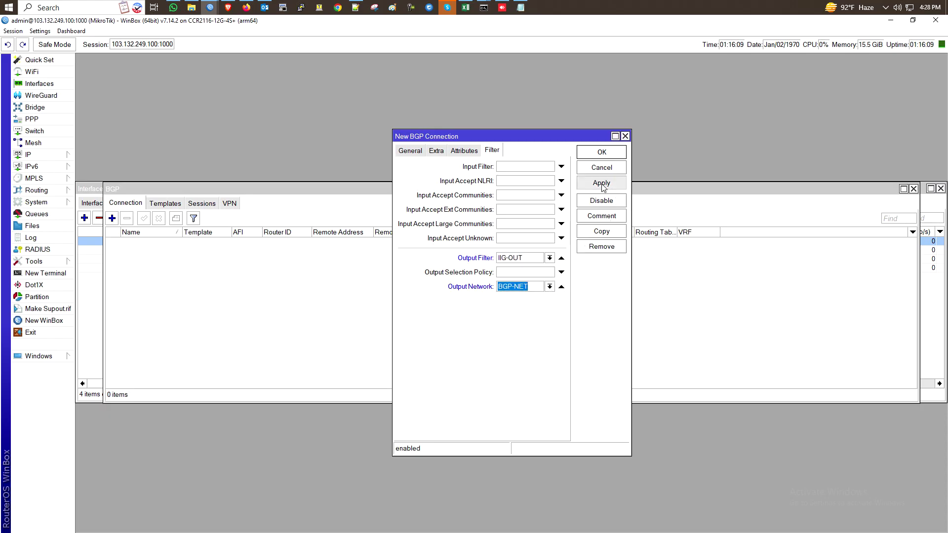
# Step: Duplicate the INT connection as GGC with remote address 172.17.36.217, adapted from the GGC address in the Notepad++ notes, and apply it
pyautogui.click(603, 235)
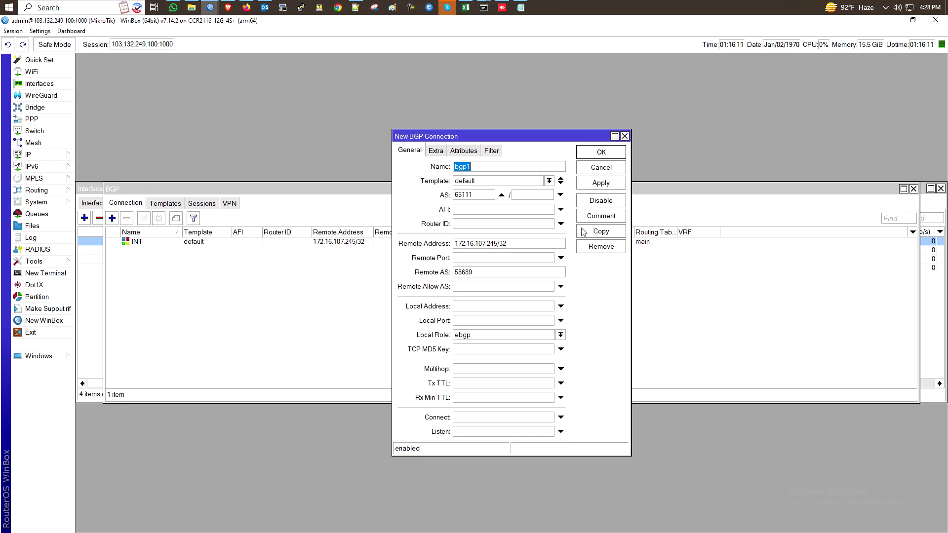
pyautogui.write('GGC')
pyautogui.doubleClick(520, 244)
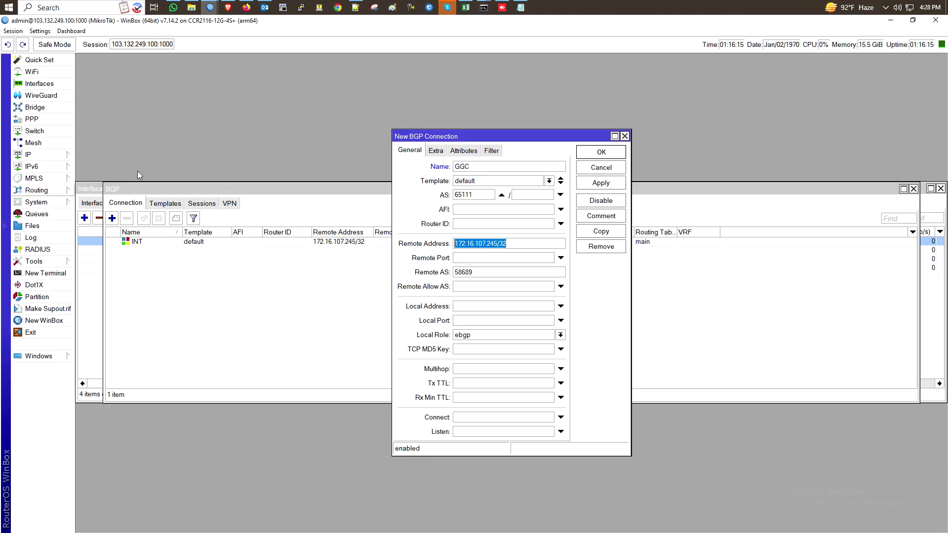
pyautogui.click(356, 8)
pyautogui.moveTo(199, 160); pyautogui.dragTo(256, 161)
pyautogui.hotkey('ctrl', 'c')
pyautogui.hotkey('alt', 'Tab')
pyautogui.hotkey('ctrl', 'v')
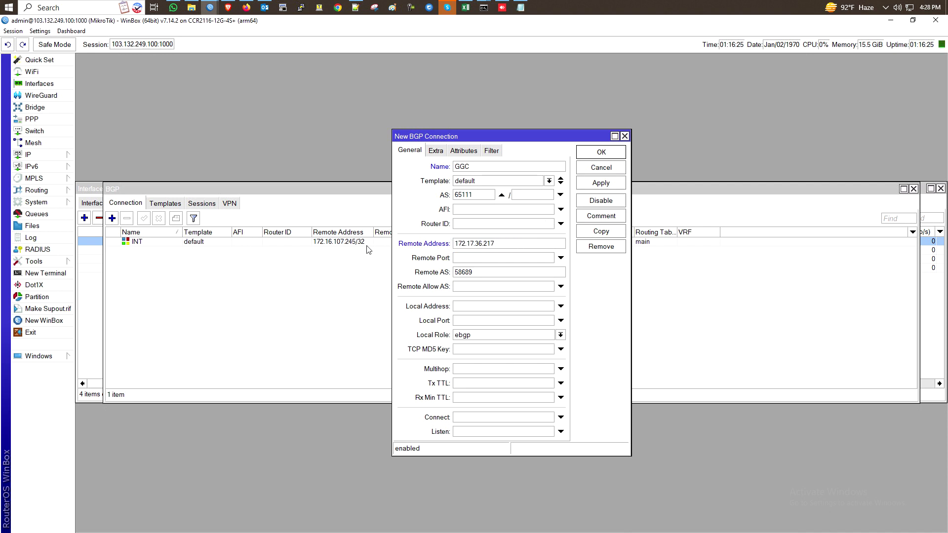
pyautogui.click(602, 186)
# Step: Duplicate the GGC connection as FNA with remote address 172.18.234.217, adapted from the FNA address in the notes, and apply it
pyautogui.click(607, 230)
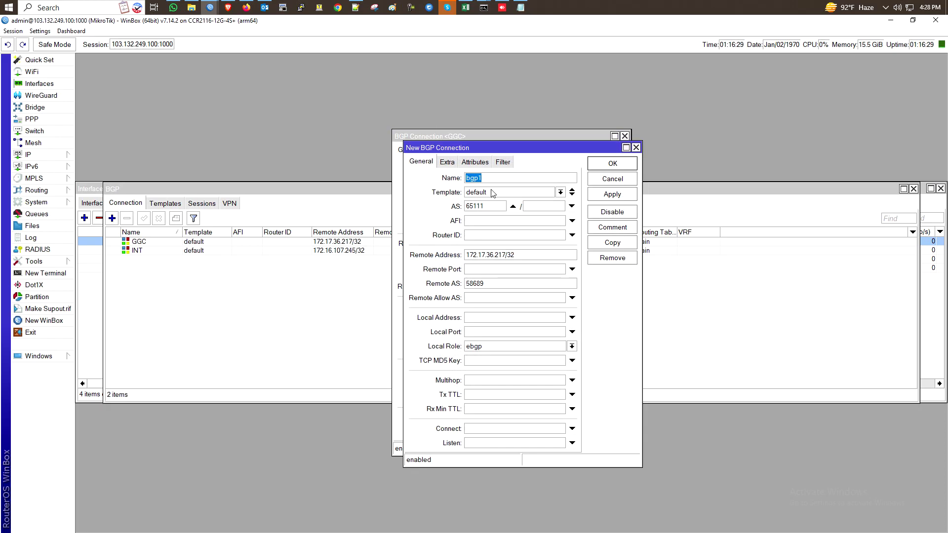
pyautogui.write('FNA')
pyautogui.click(356, 8)
pyautogui.moveTo(200, 151); pyautogui.dragTo(262, 151)
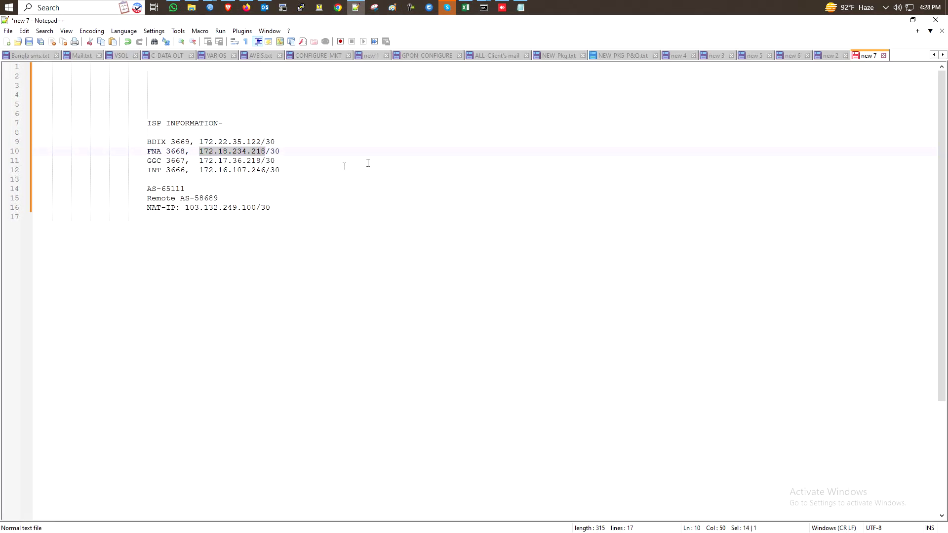
pyautogui.click(890, 20)
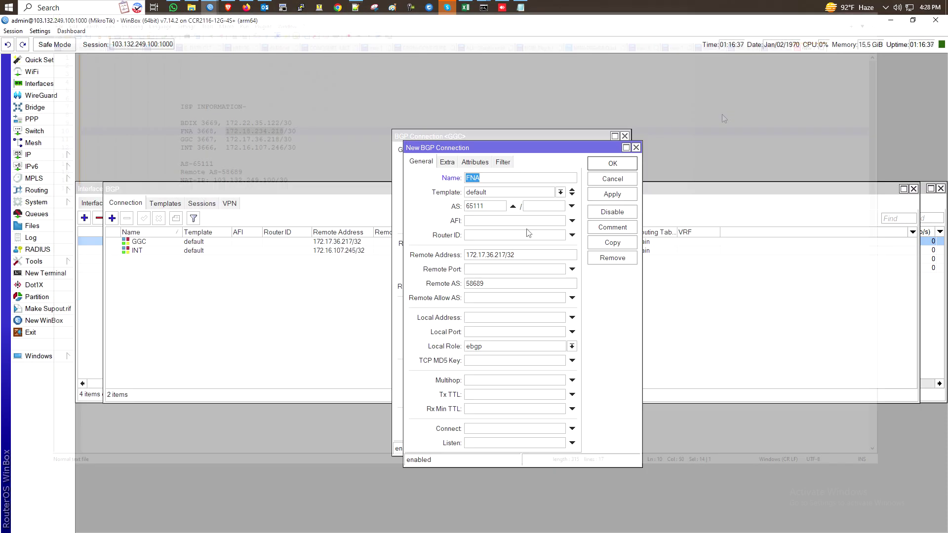
pyautogui.doubleClick(525, 254)
pyautogui.hotkey('ctrl', 'v')
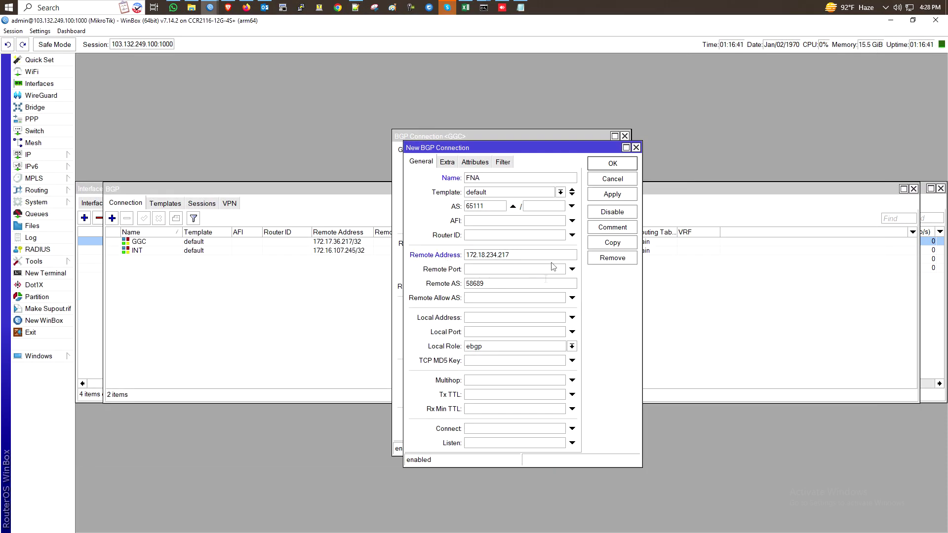
pyautogui.click(613, 194)
# Step: Duplicate the FNA connection as a new BGP connection named BDIX
pyautogui.click(613, 243)
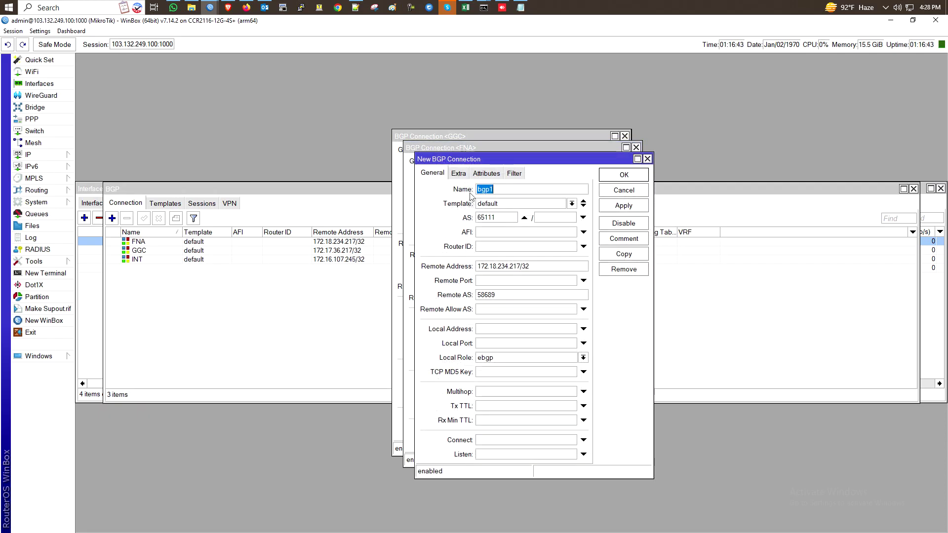
pyautogui.write('BDIX')
pyautogui.click(488, 175)
pyautogui.click(514, 173)
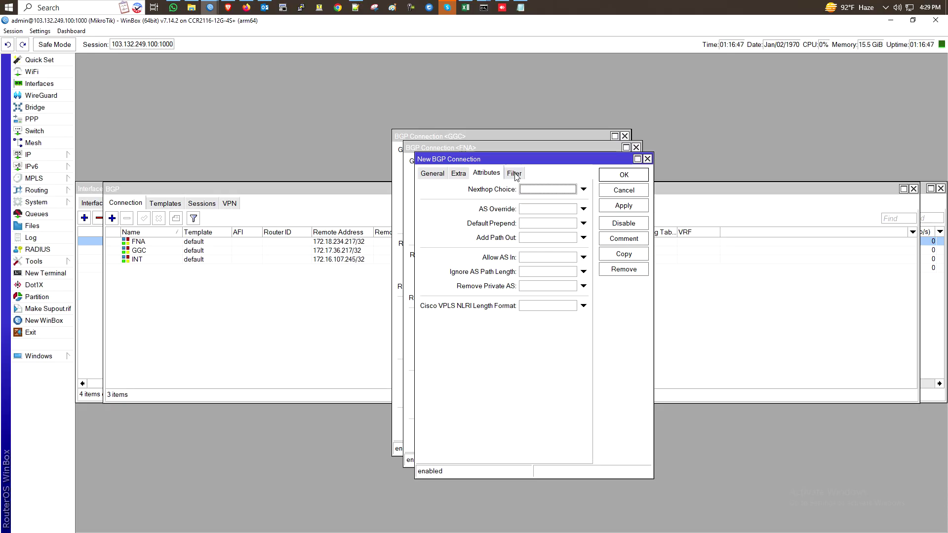
pyautogui.click(432, 173)
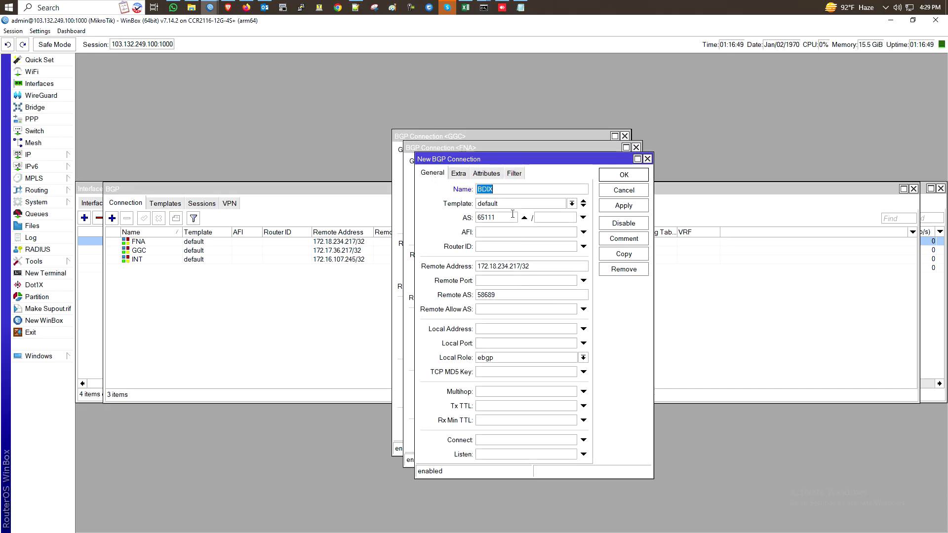
# Step: Set the BDIX connection's remote address to 172.22.35.121, adapted from the Notepad++ notes, save it and close the open connection dialogs
pyautogui.tripleClick(555, 272)
pyautogui.click(356, 7)
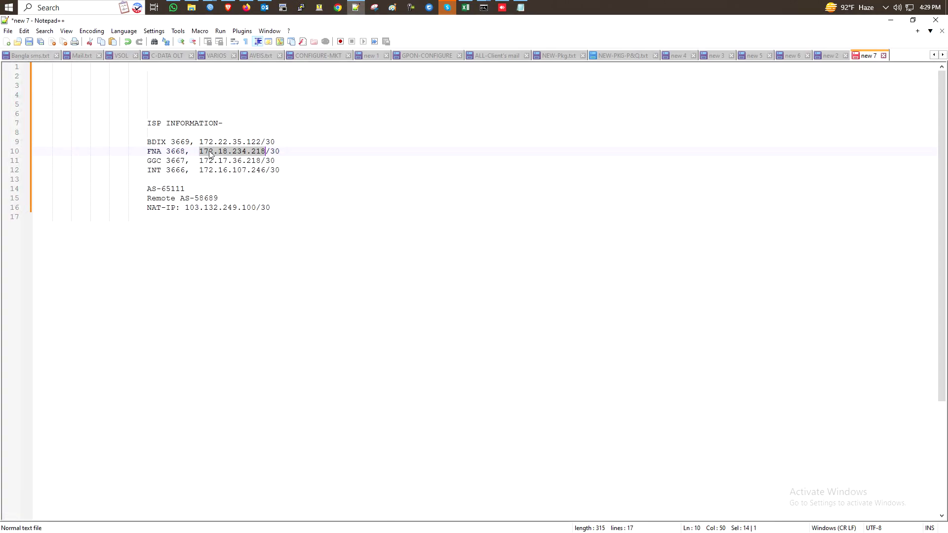
pyautogui.moveTo(199, 142); pyautogui.dragTo(263, 142)
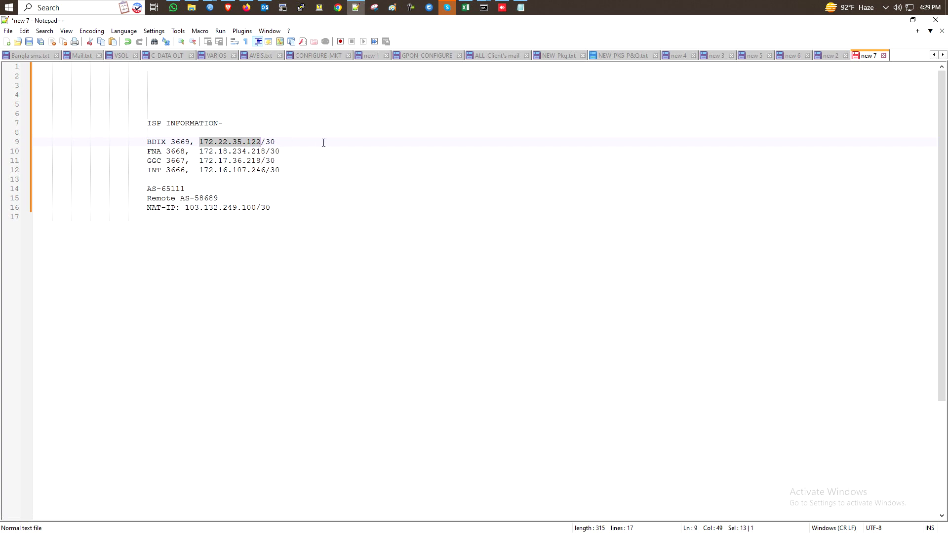
pyautogui.click(891, 21)
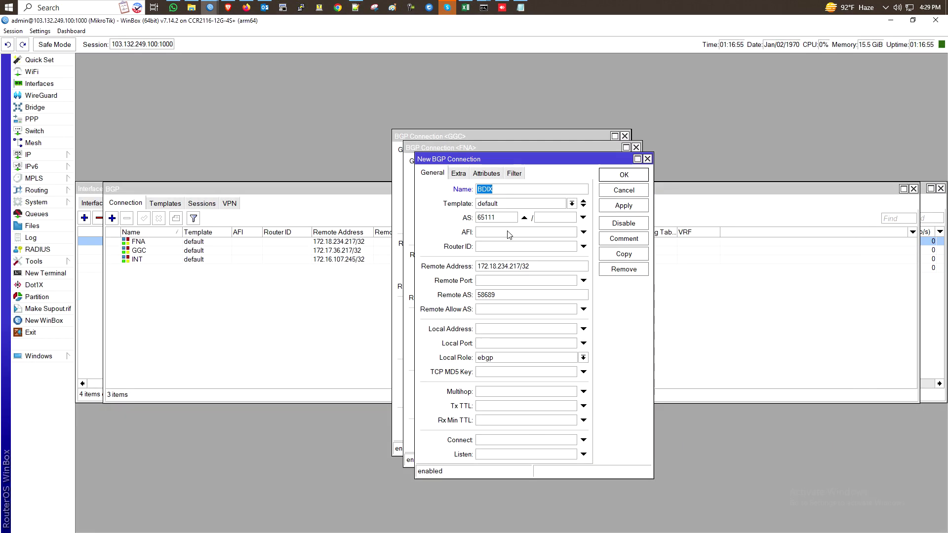
pyautogui.tripleClick(551, 266)
pyautogui.hotkey('ctrl', 'v')
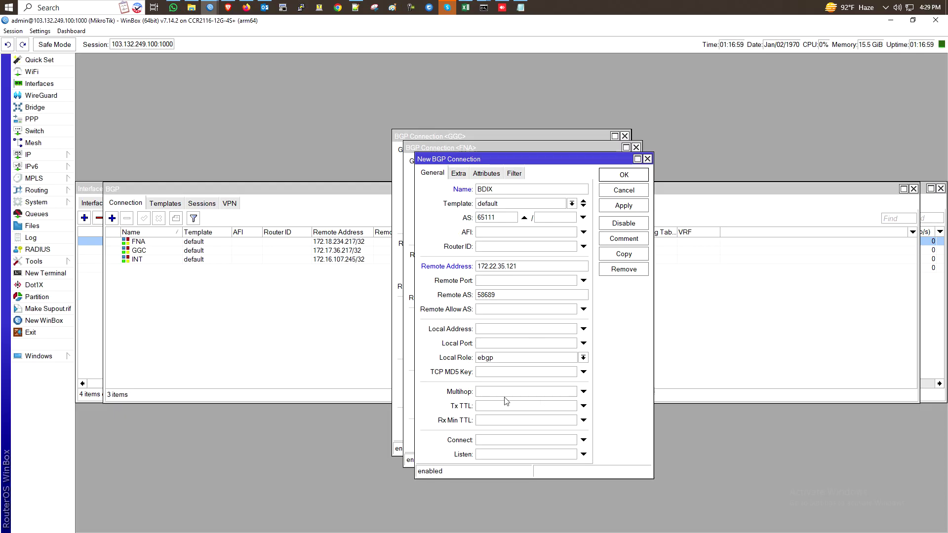
pyautogui.click(624, 177)
pyautogui.click(617, 168)
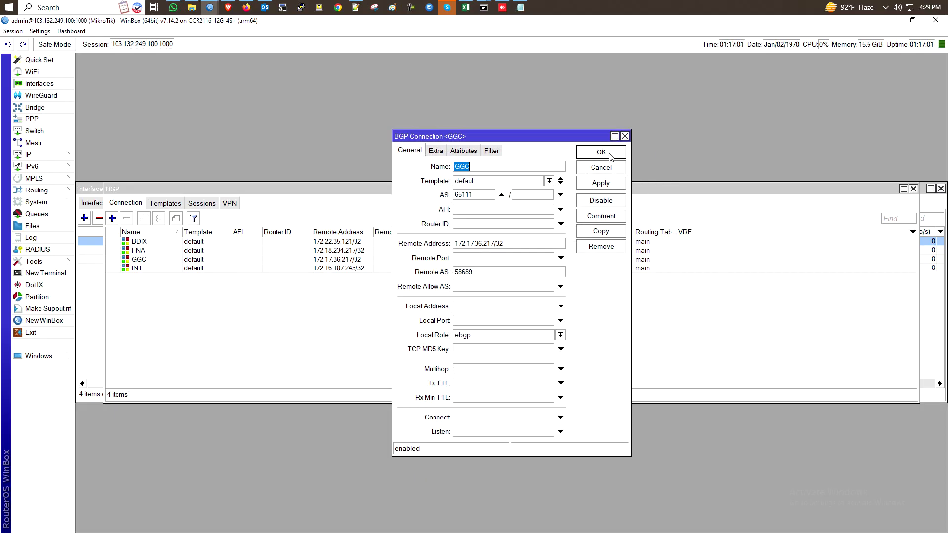
pyautogui.click(602, 153)
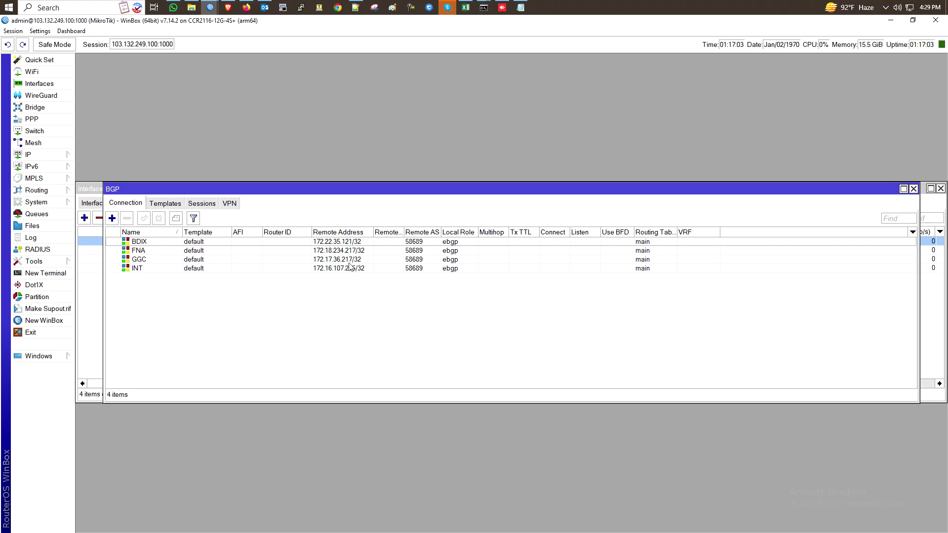
# Step: Check the BGP sessions and the entries in the ARP list
pyautogui.click(201, 204)
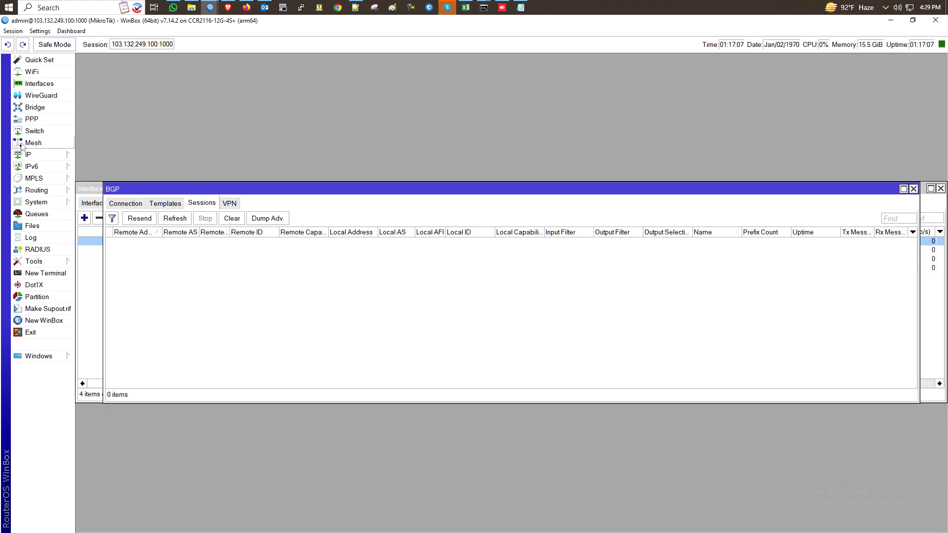
pyautogui.click(39, 157)
pyautogui.click(90, 157)
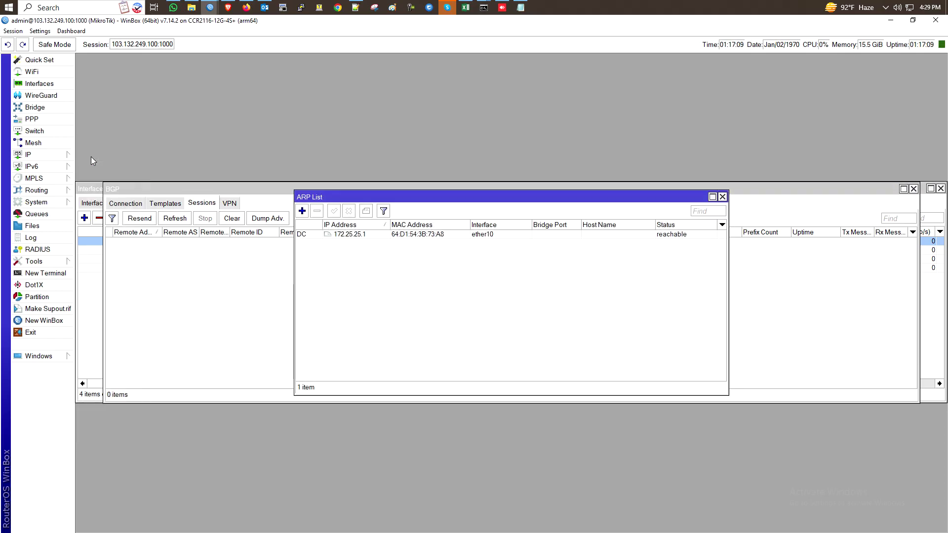
pyautogui.click(440, 235)
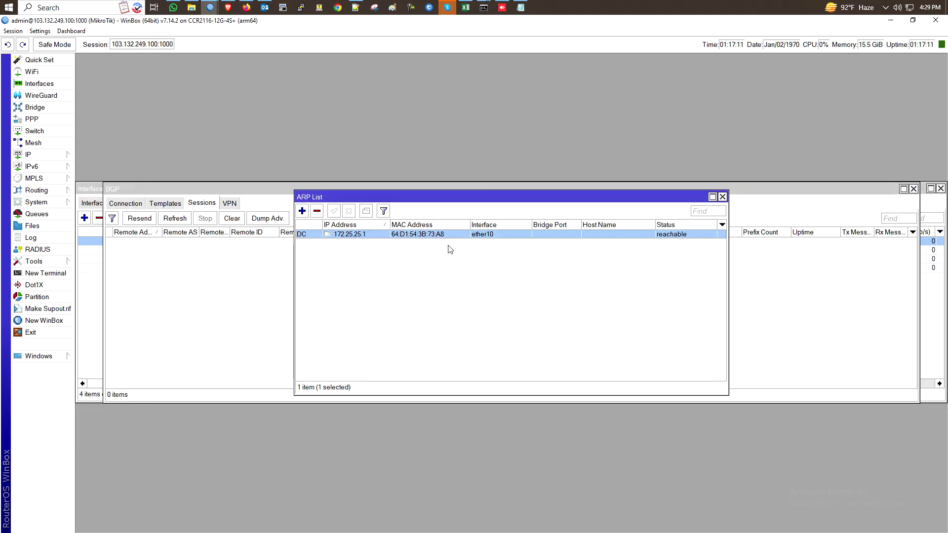
pyautogui.press('Escape')
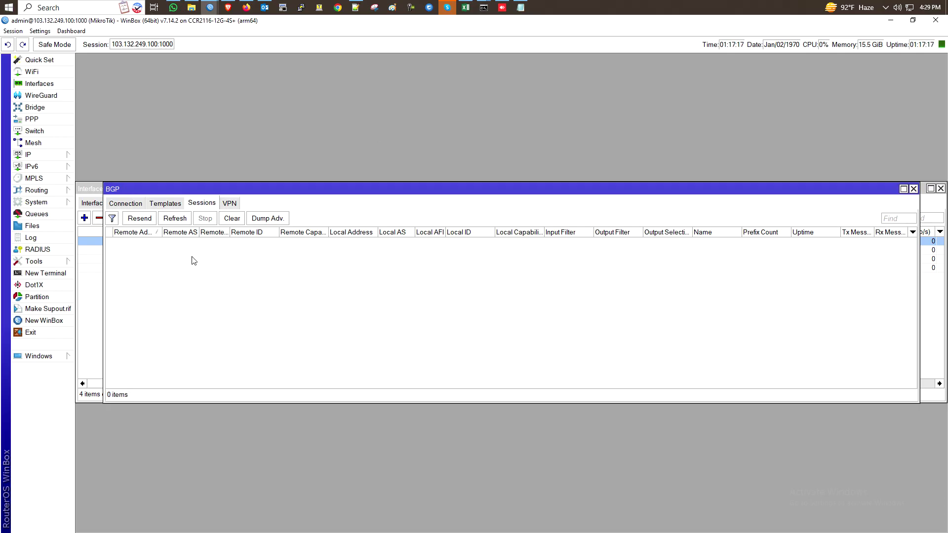
# Step: Bring up the interface list and open the router's IP address list
pyautogui.click(54, 85)
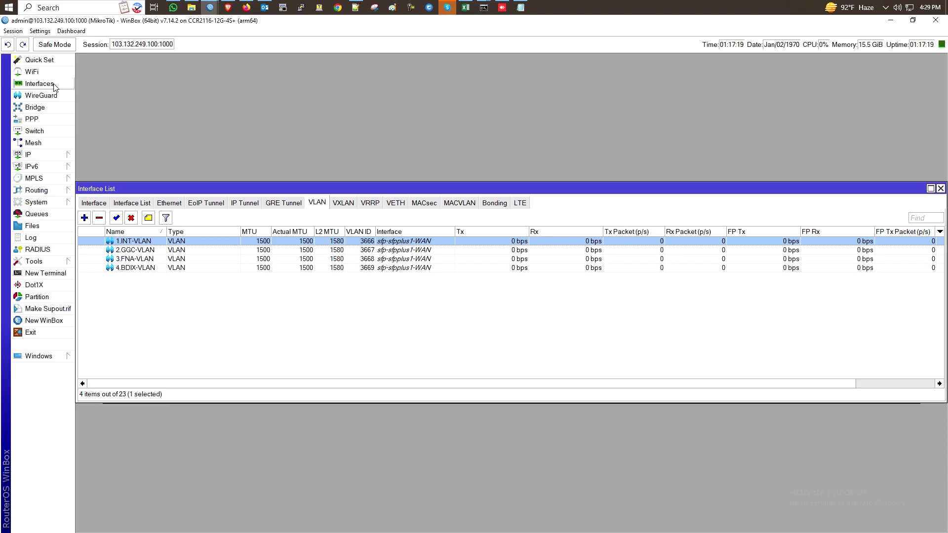
pyautogui.click(44, 156)
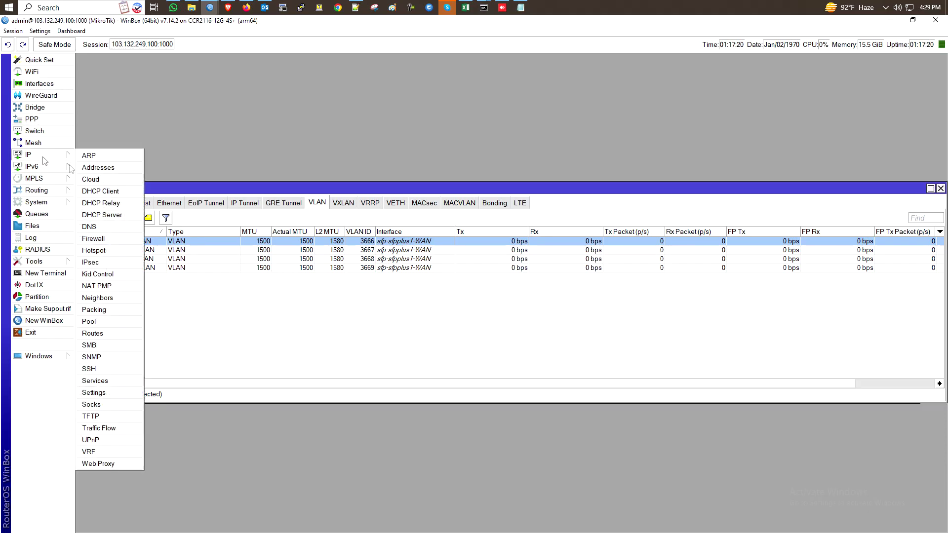
pyautogui.click(118, 172)
pyautogui.doubleClick(557, 289)
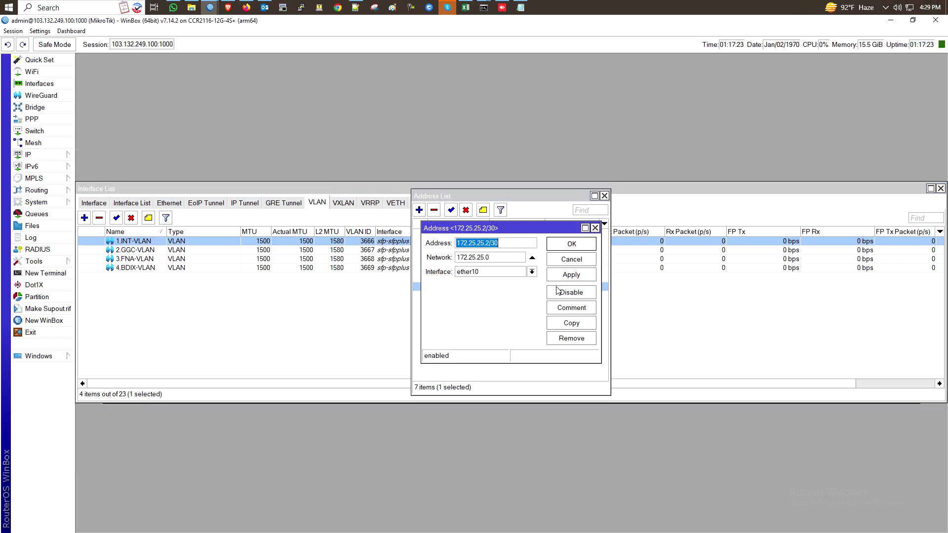
pyautogui.click(532, 272)
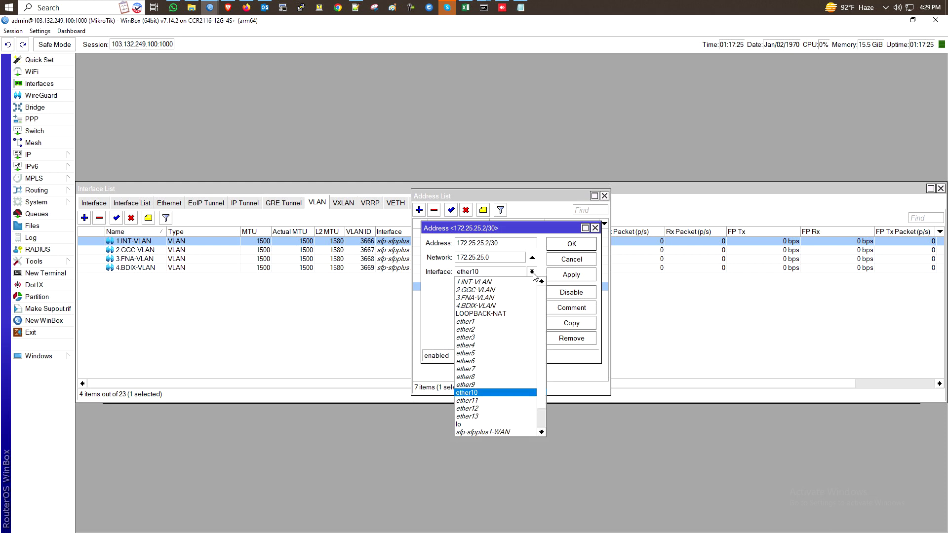
pyautogui.click(491, 417)
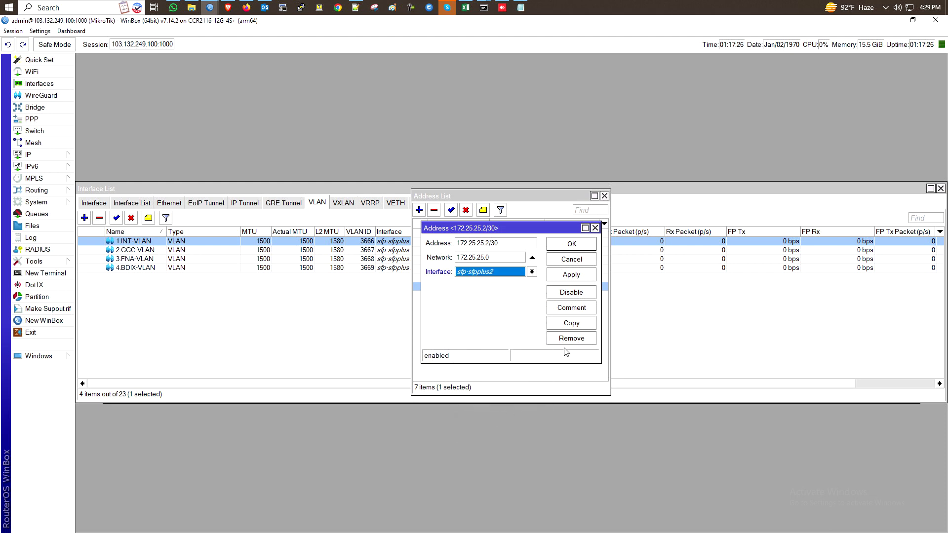
pyautogui.click(571, 259)
# Step: Duplicate the 172.25.25.2/30 address from ether10 onto interface sfp-sfpplus2, save it and close the address list
pyautogui.doubleClick(534, 287)
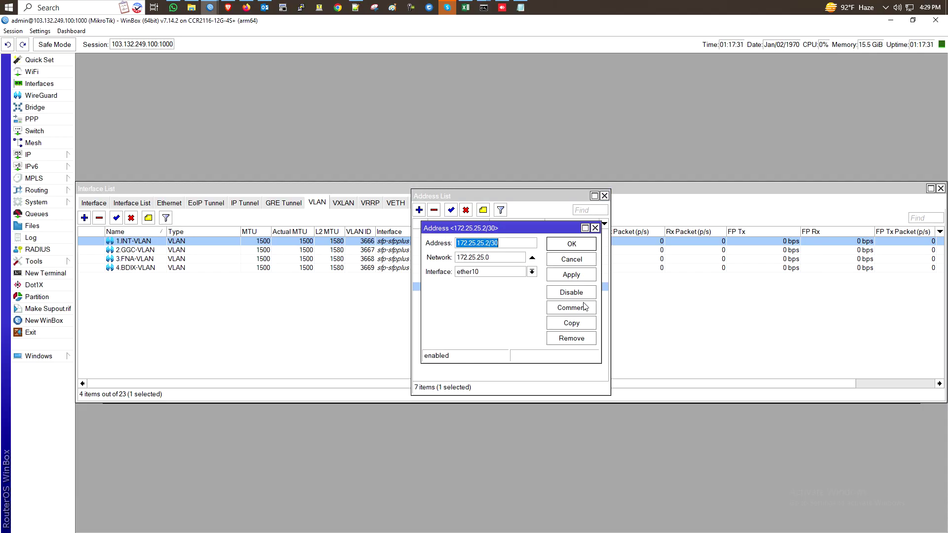
pyautogui.click(571, 323)
pyautogui.click(543, 283)
pyautogui.scroll(-2, 543, 366)
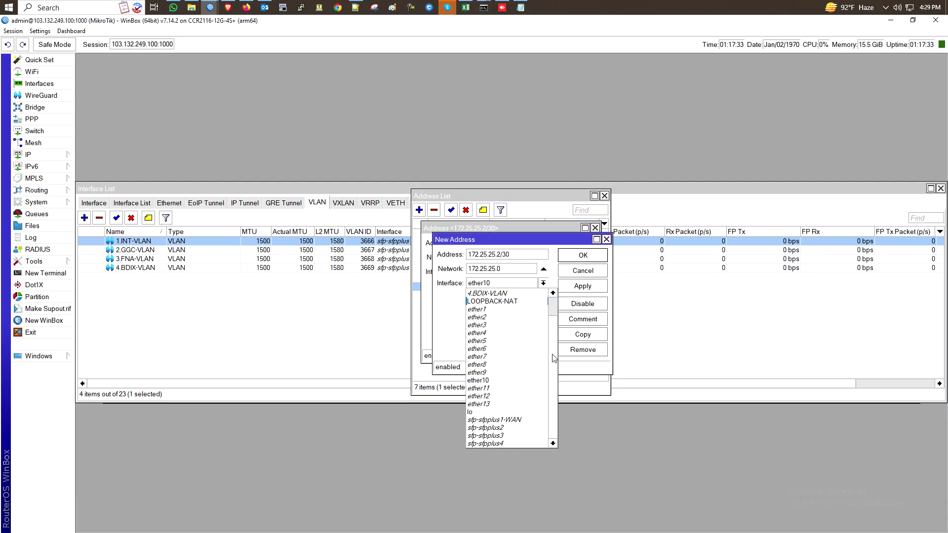
pyautogui.click(522, 428)
pyautogui.click(583, 286)
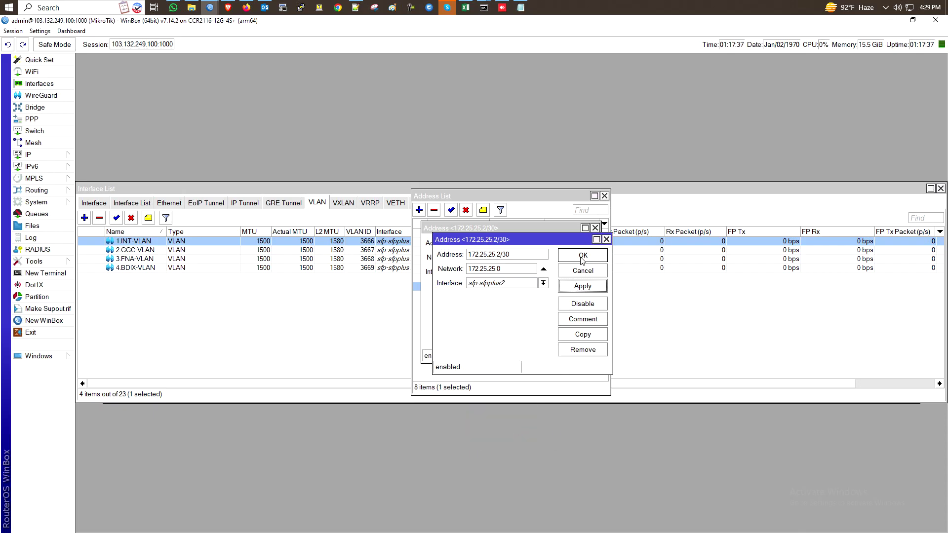
pyautogui.click(583, 256)
pyautogui.click(571, 244)
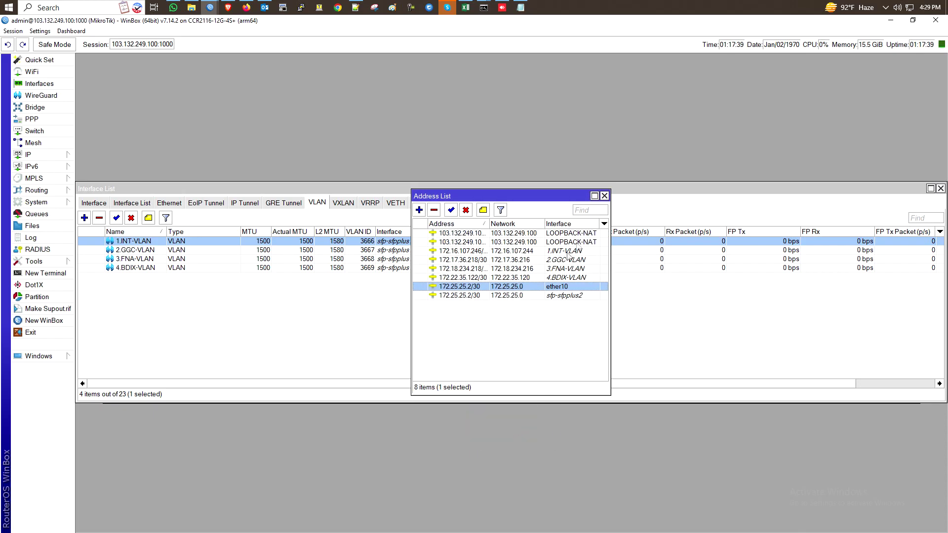
pyautogui.click(563, 296)
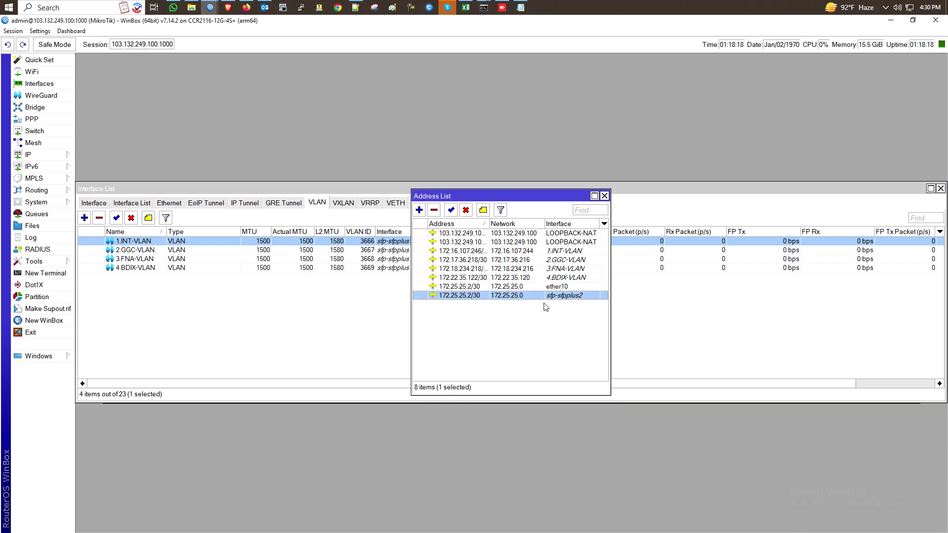
pyautogui.click(604, 196)
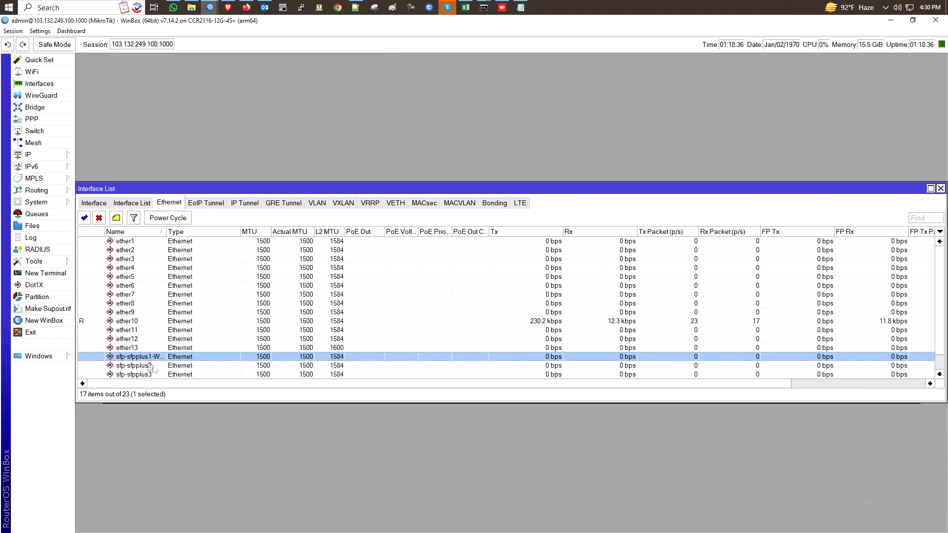
# Step: Review the Ethernet and VLAN interfaces, the IP address list and the DNS settings
pyautogui.moveTo(167, 231); pyautogui.dragTo(196, 231)
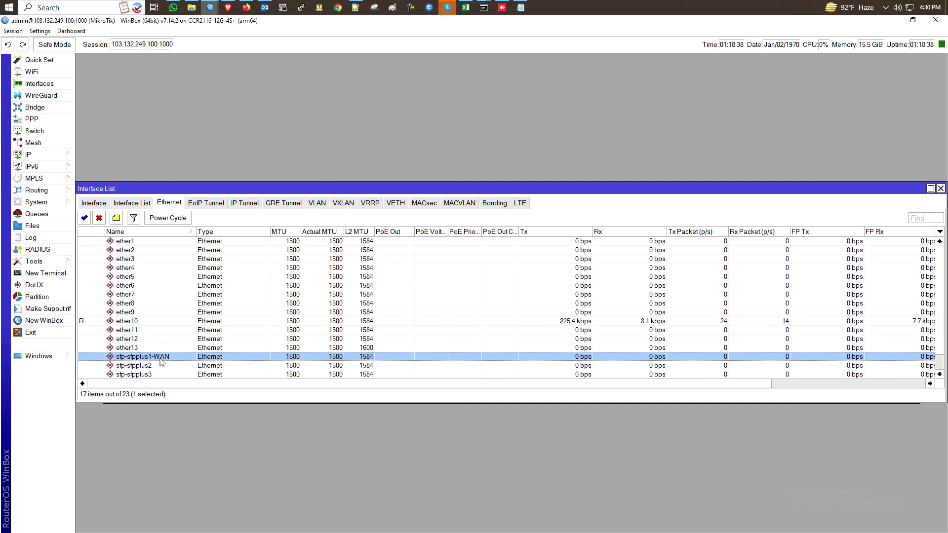
pyautogui.click(317, 204)
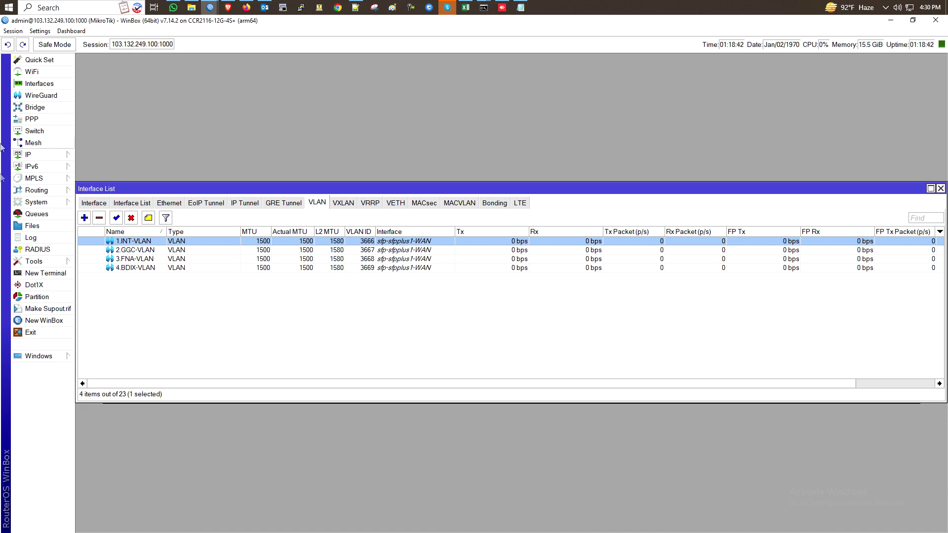
pyautogui.click(45, 154)
pyautogui.click(96, 167)
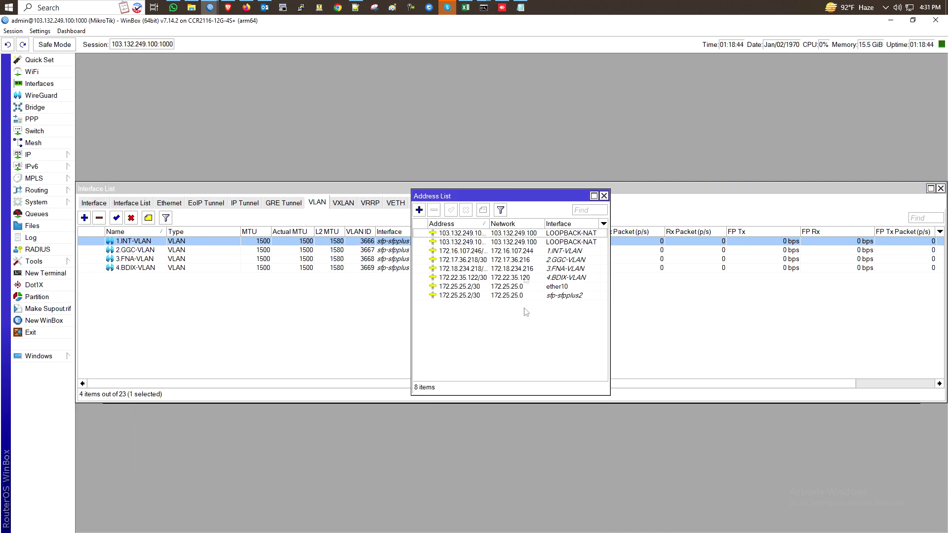
pyautogui.click(44, 154)
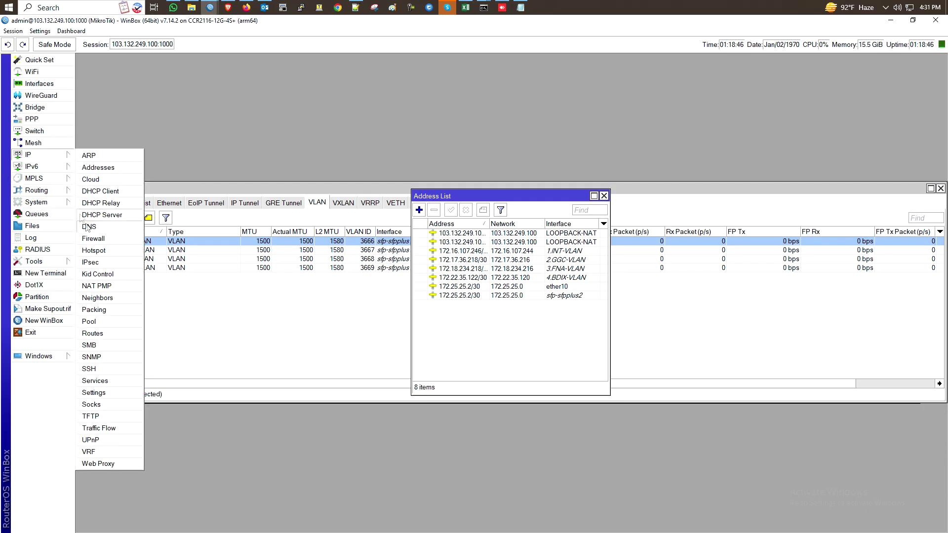
pyautogui.click(96, 226)
pyautogui.click(617, 221)
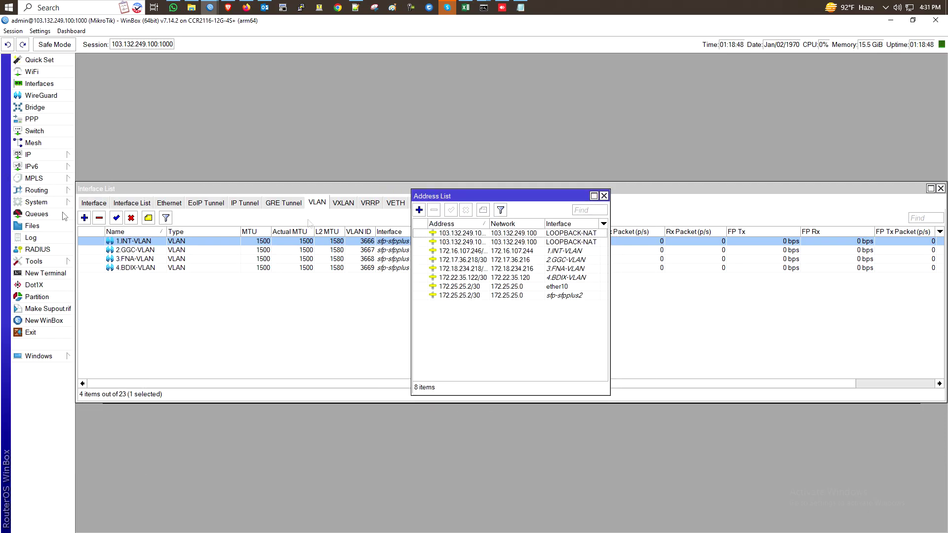
# Step: Review the firewall's NAT rules and its address lists
pyautogui.click(29, 154)
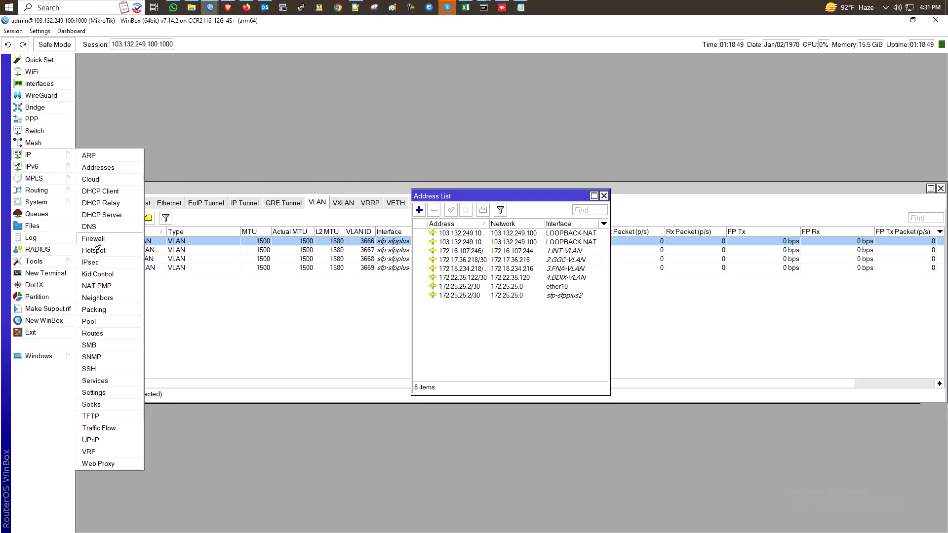
pyautogui.click(93, 239)
pyautogui.click(284, 204)
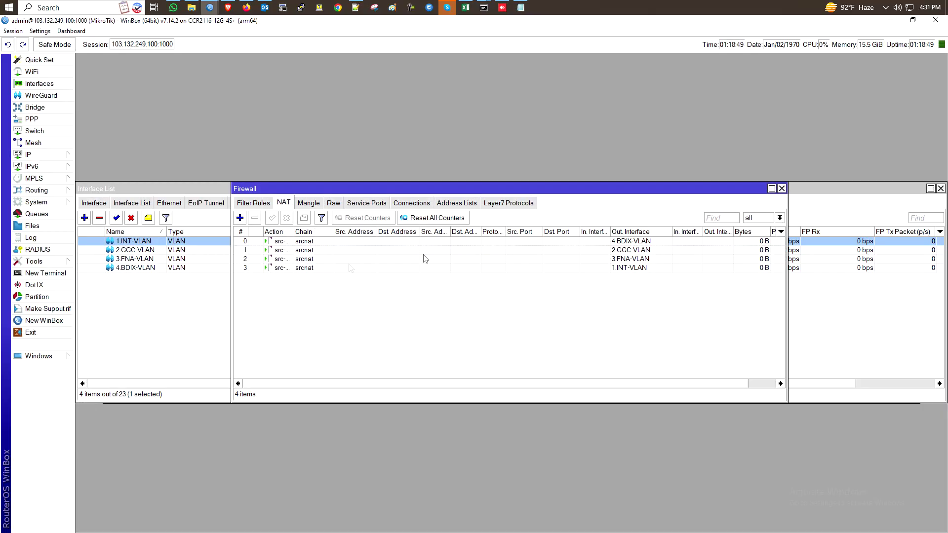
pyautogui.click(457, 204)
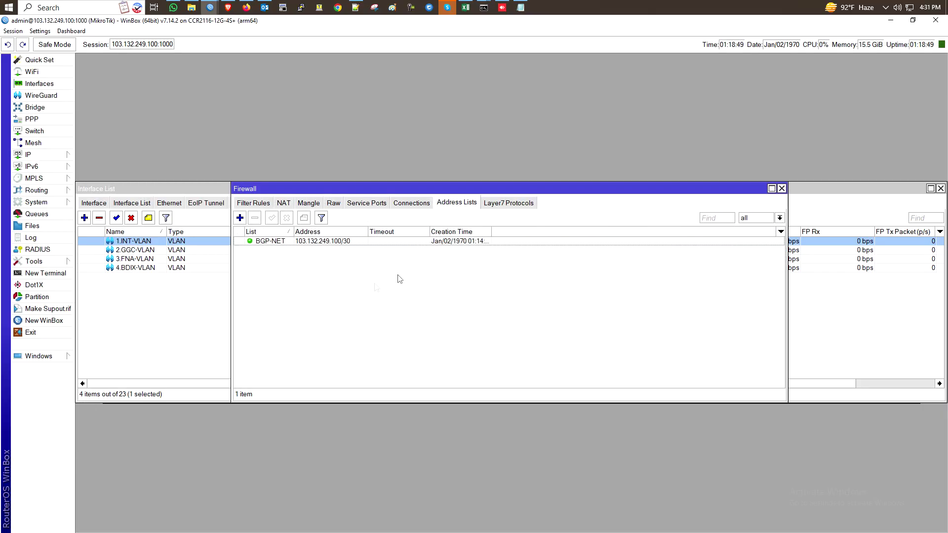
pyautogui.click(284, 203)
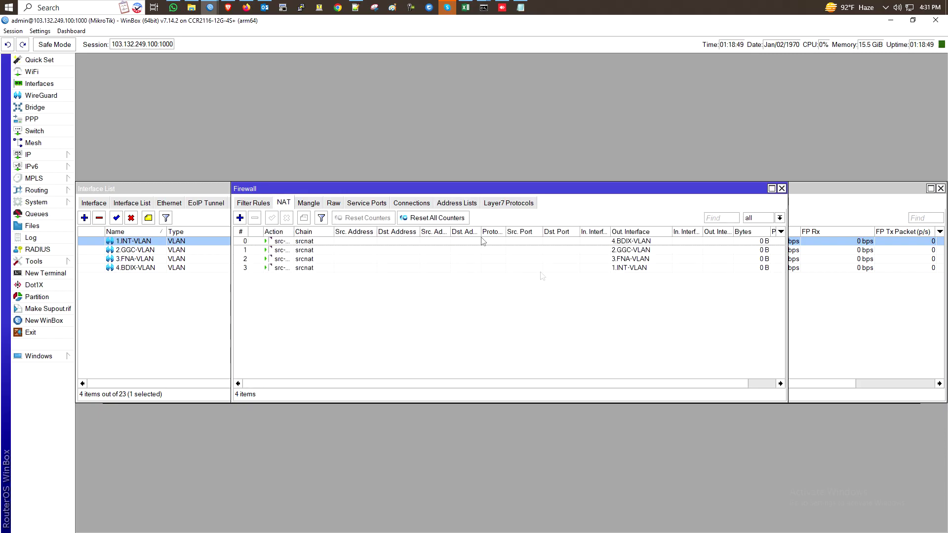
# Step: Review the IIG-OUT route filter rule and the BGP sessions, templates and connections
pyautogui.click(39, 191)
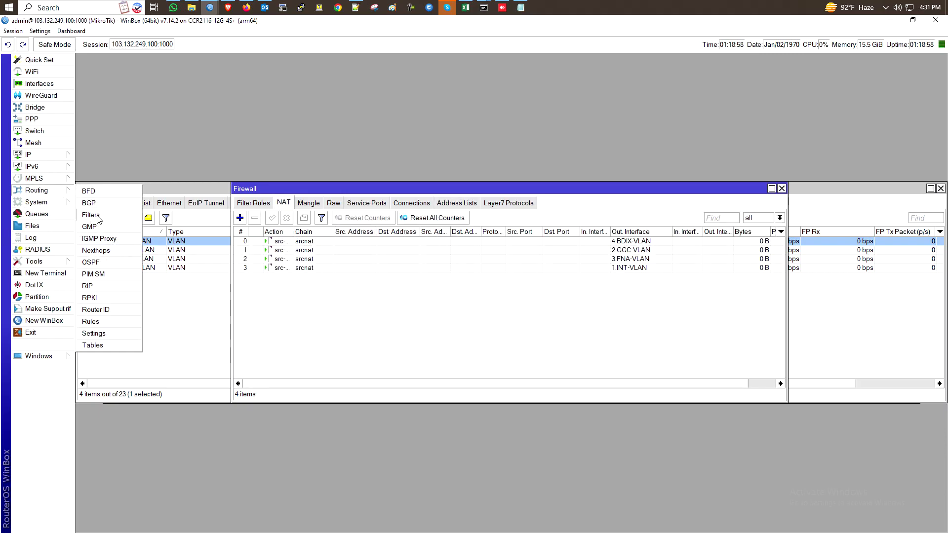
pyautogui.click(92, 214)
pyautogui.click(420, 241)
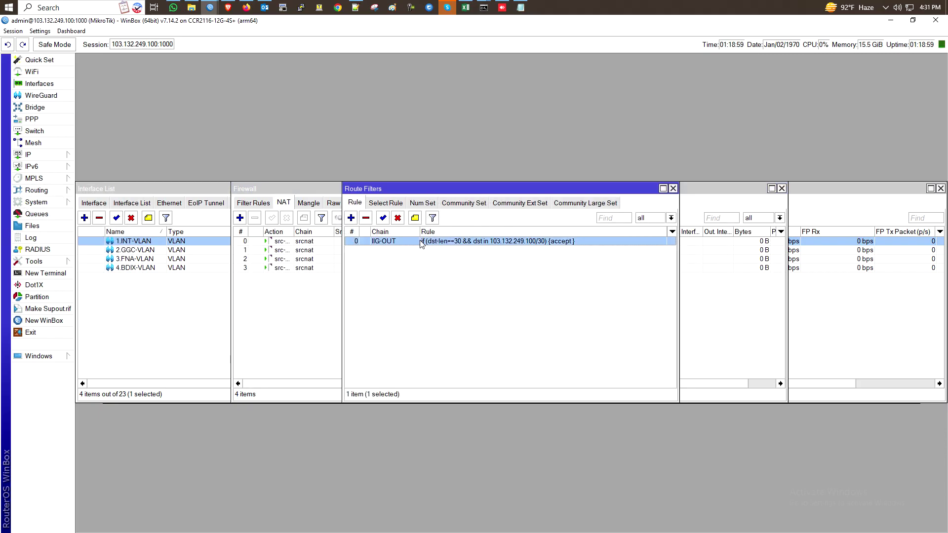
pyautogui.click(56, 192)
pyautogui.click(103, 203)
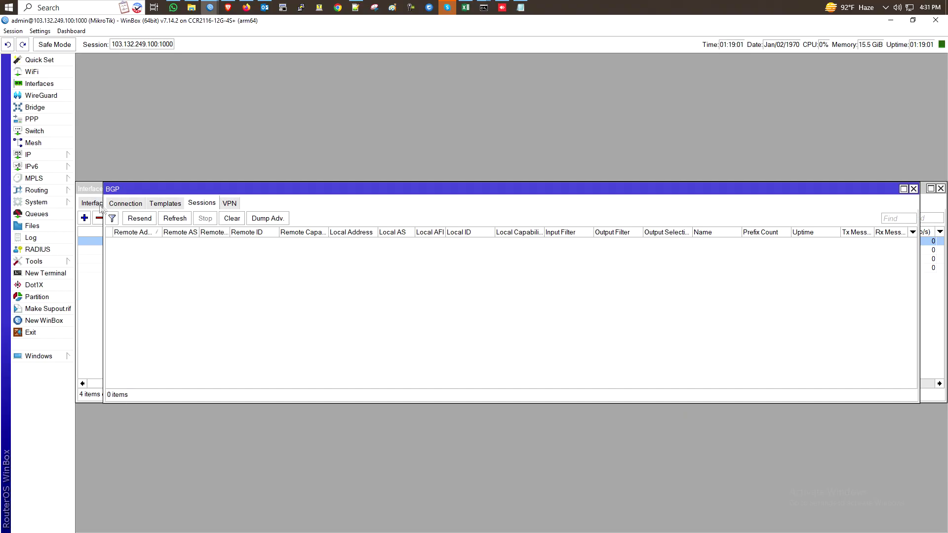
pyautogui.click(174, 204)
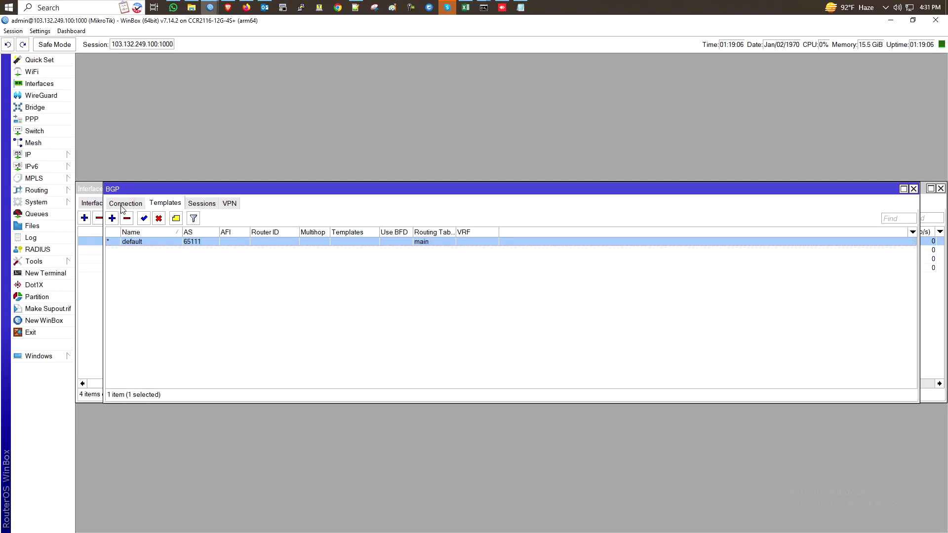
pyautogui.click(124, 204)
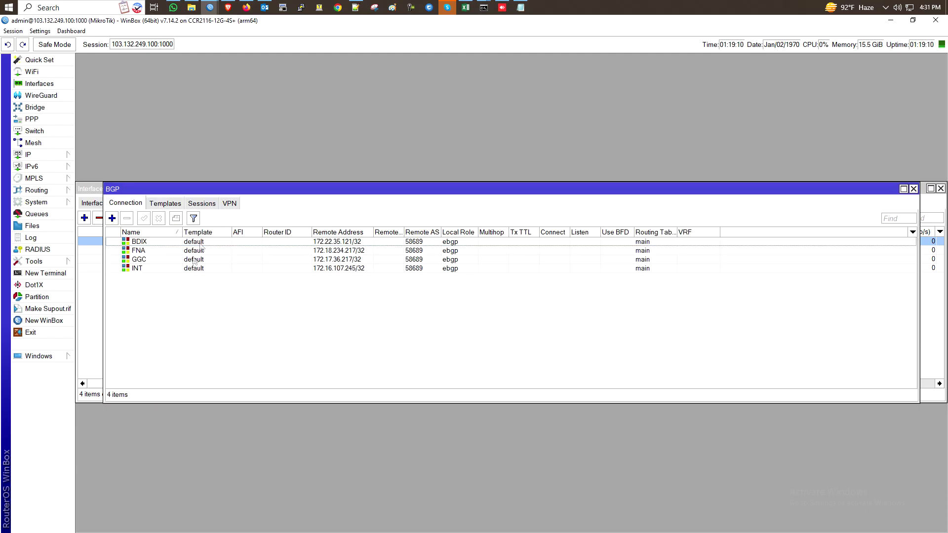
# Step: Examine the INT connection's general and filter settings and close its dialog
pyautogui.doubleClick(207, 268)
pyautogui.click(410, 149)
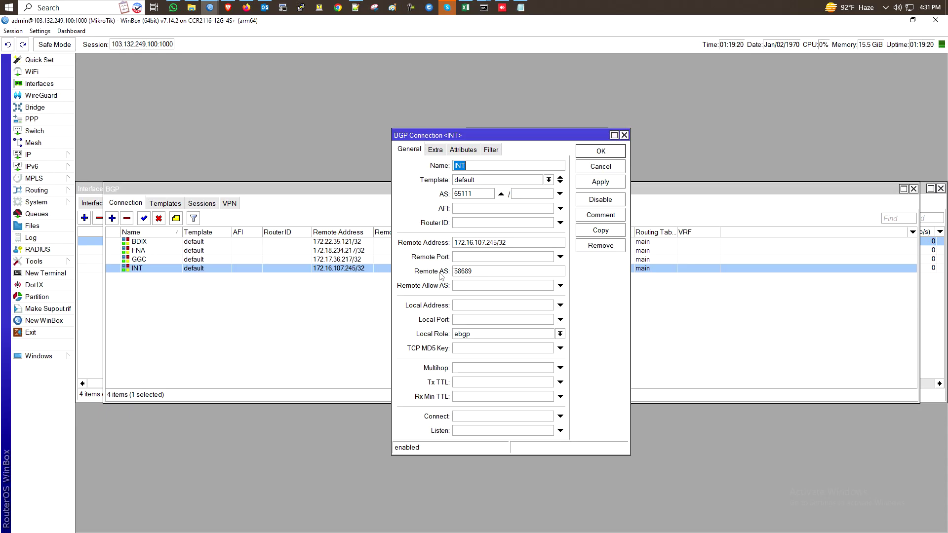
pyautogui.click(491, 150)
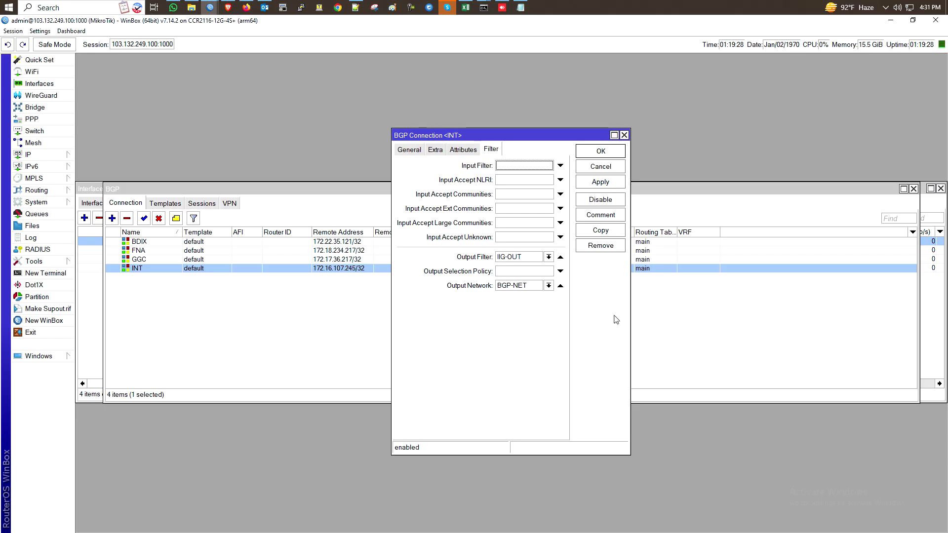
pyautogui.click(611, 154)
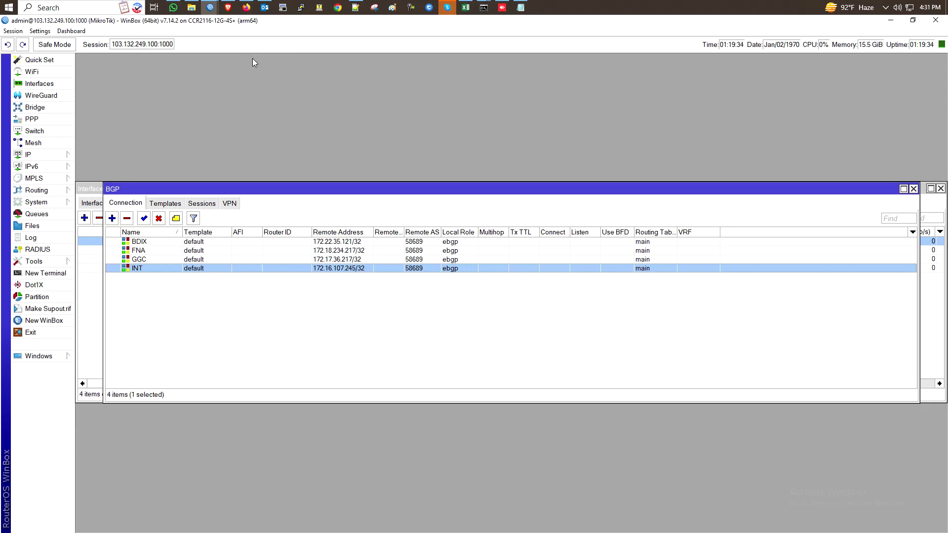
pyautogui.click(886, 7)
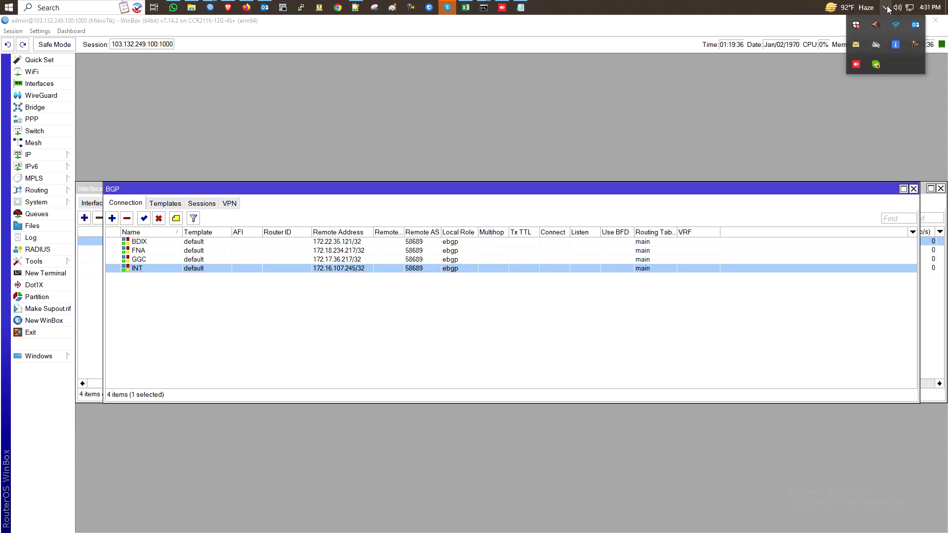